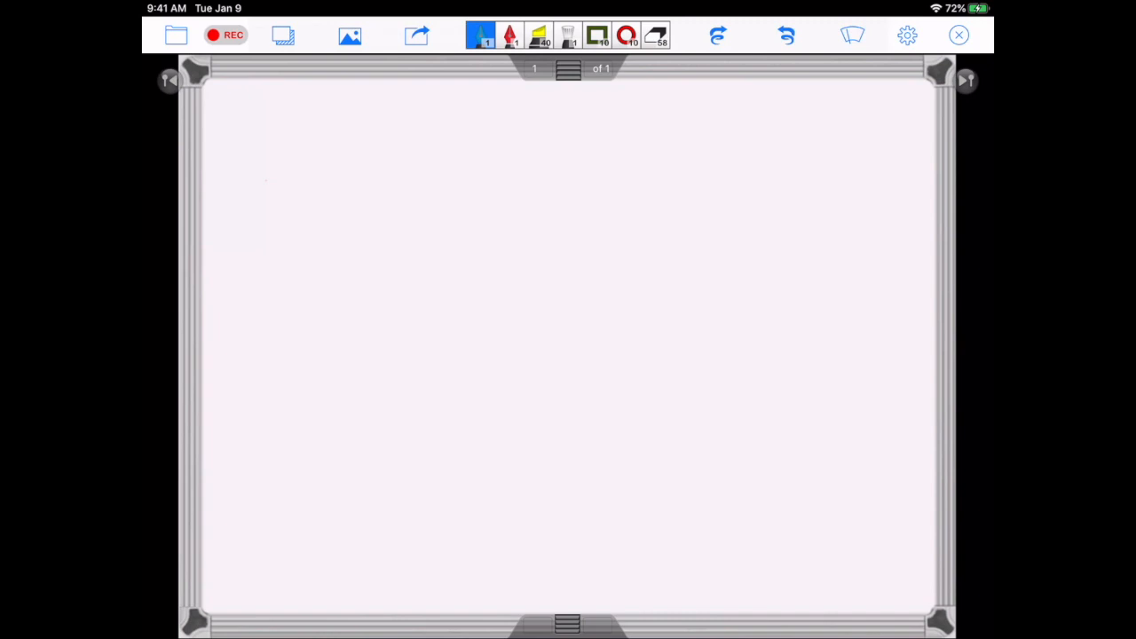
Draw a row of three liquid-filled containers near the top of the whiteboard and number them 1, 2 and 3.
mouse_move(238, 100)
mouse_down()
mouse_move(239, 158)
mouse_move(300, 160)
mouse_move(300, 100)
mouse_move(366, 158)
mouse_move(427, 133)
mouse_move(428, 96)
mouse_move(518, 157)
mouse_move(544, 100)
mouse_up()
drag(238, 117, 545, 110)
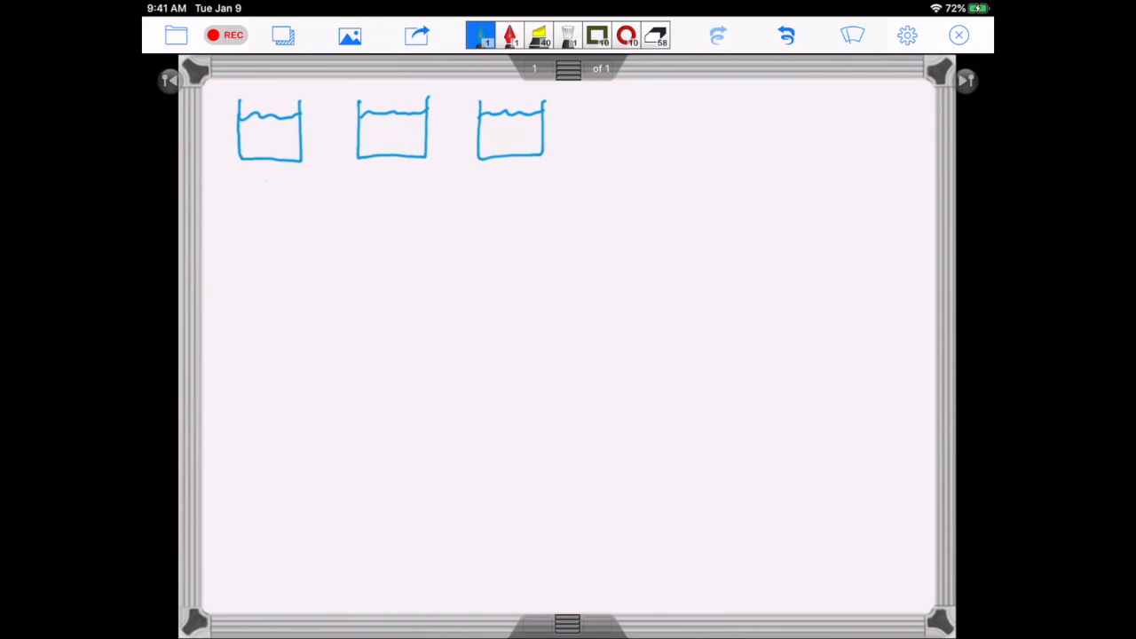
drag(271, 130, 272, 152)
drag(387, 129, 410, 139)
drag(503, 124, 503, 142)
Draw a second row of three liquid-filled containers below the first and label them A, B and C.
mouse_move(244, 244)
mouse_down()
mouse_move(257, 297)
mouse_move(313, 244)
mouse_move(444, 291)
mouse_move(443, 245)
mouse_move(561, 261)
mouse_move(560, 240)
mouse_up()
drag(245, 257, 559, 252)
mouse_move(261, 345)
mouse_down()
mouse_move(283, 345)
mouse_move(281, 333)
mouse_up()
drag(399, 319, 399, 343)
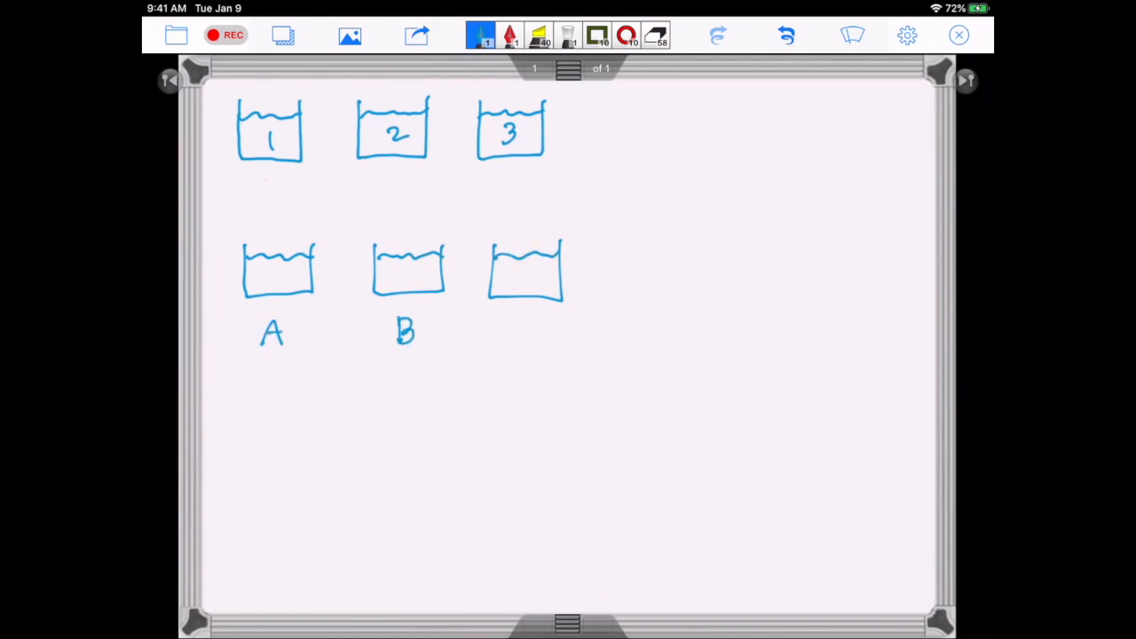
drag(539, 321, 542, 339)
Draw arrows from containers 1 and 2 to each of the containers A, B and C.
mouse_move(255, 159)
mouse_down()
mouse_move(255, 250)
mouse_move(266, 226)
mouse_up()
mouse_move(259, 163)
mouse_down()
mouse_move(393, 240)
mouse_move(381, 247)
mouse_up()
drag(276, 165, 524, 242)
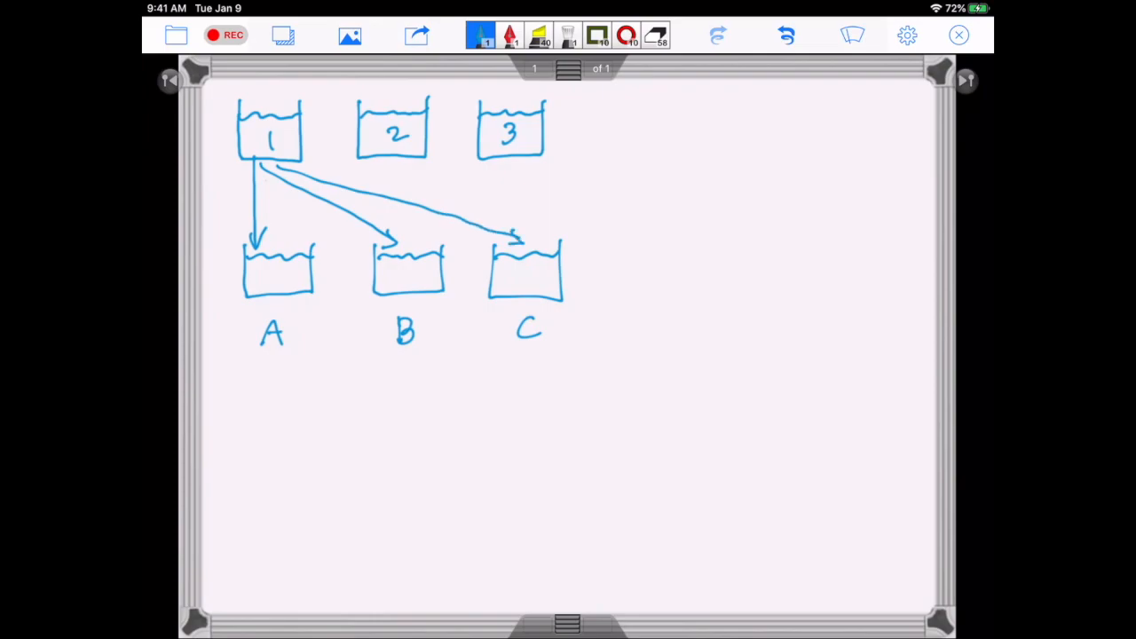
mouse_move(368, 154)
mouse_down()
mouse_move(274, 237)
mouse_move(292, 229)
mouse_up()
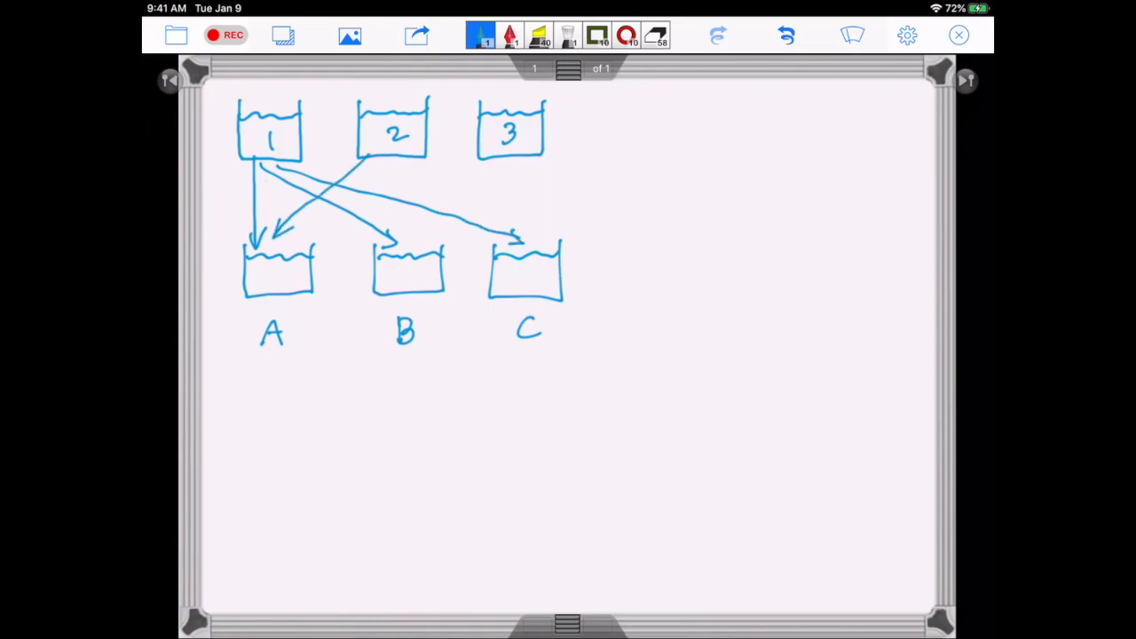
mouse_move(398, 153)
mouse_down()
mouse_move(405, 244)
mouse_move(415, 226)
mouse_up()
mouse_move(414, 157)
mouse_down()
mouse_move(532, 229)
mouse_move(546, 222)
mouse_up()
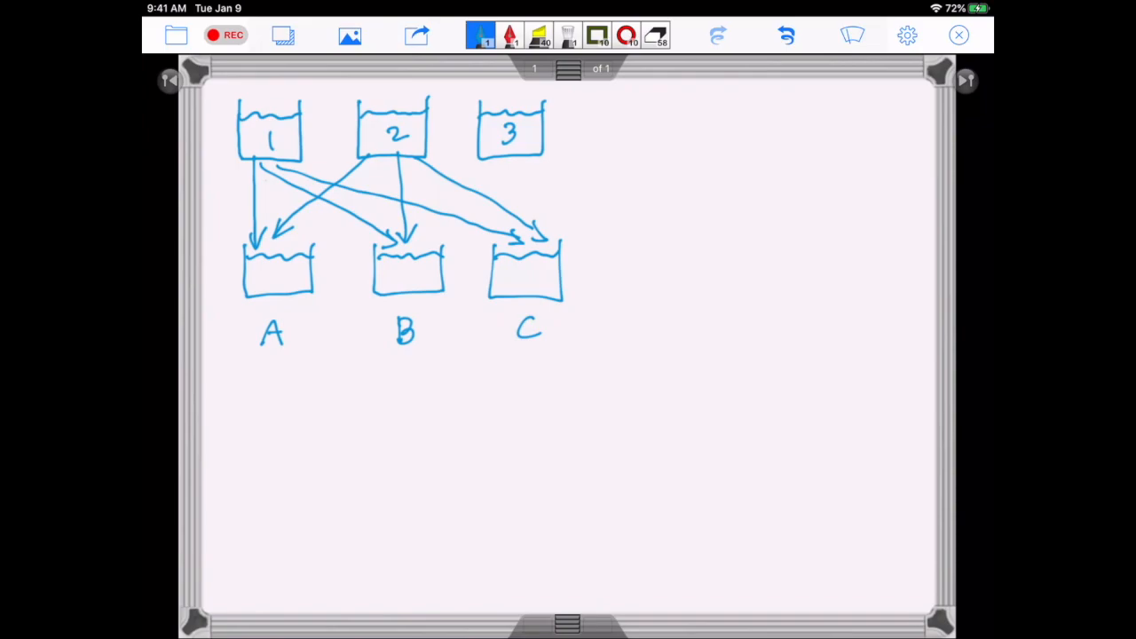
Draw arrows from container 3 to containers A, B and C, removing the misplaced second arrow to C.
mouse_move(533, 150)
mouse_down()
mouse_move(551, 231)
mouse_move(559, 212)
mouse_up()
mouse_move(511, 149)
mouse_down()
mouse_move(512, 227)
mouse_move(521, 215)
mouse_up()
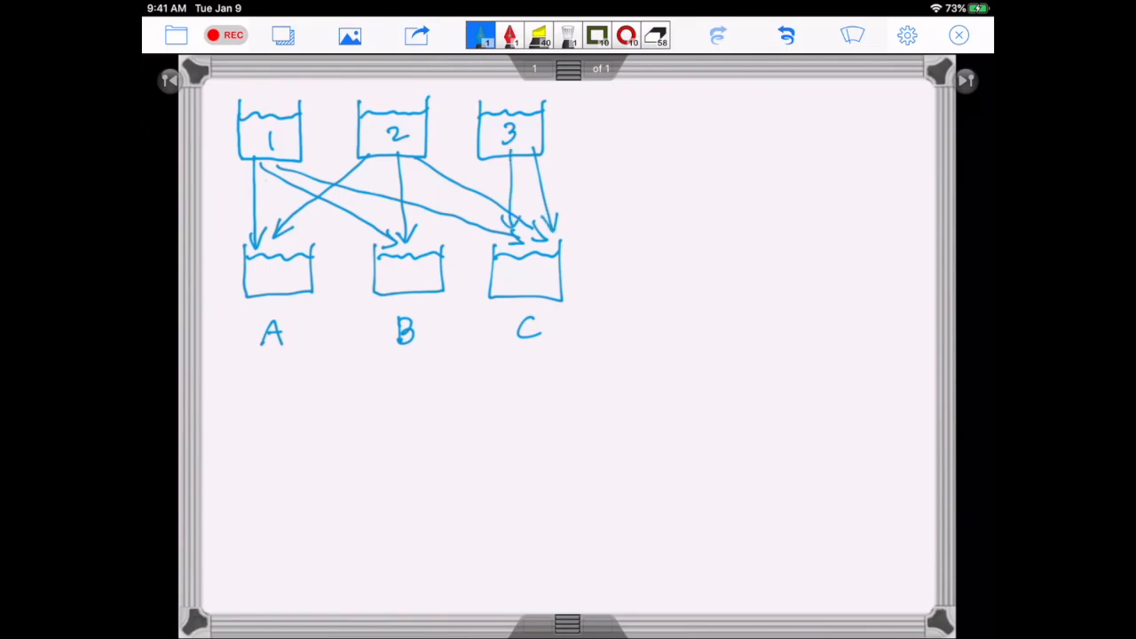
click(787, 35)
mouse_move(494, 149)
mouse_down()
mouse_move(434, 246)
mouse_move(445, 234)
mouse_move(387, 193)
mouse_move(303, 239)
mouse_move(316, 238)
mouse_up()
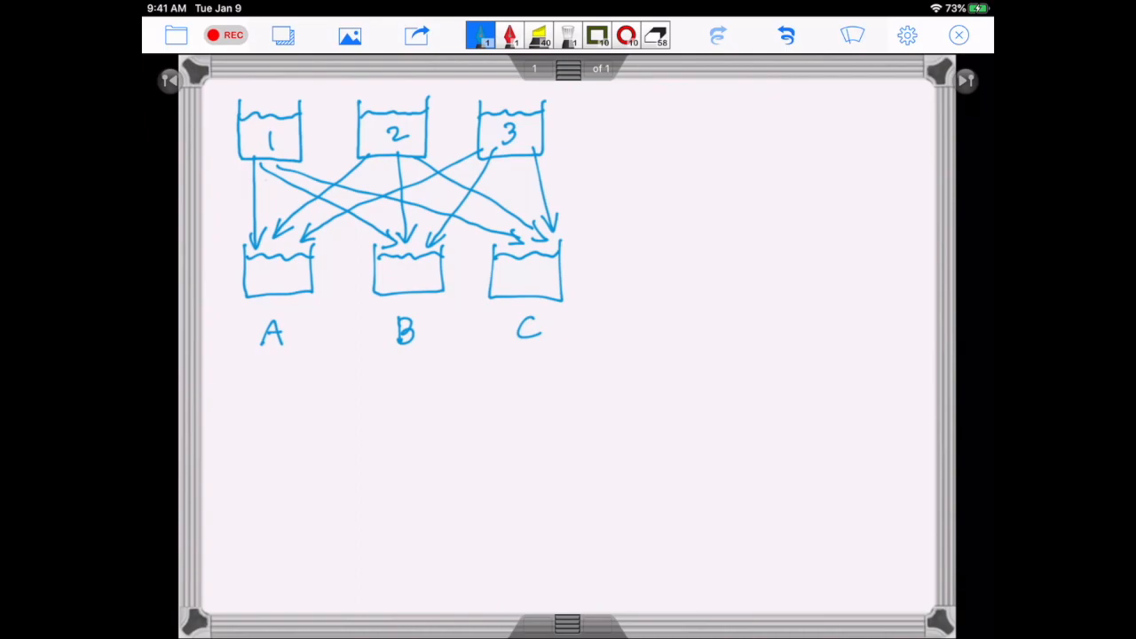
Underline all six containers and double-underline the label A.
drag(242, 169, 295, 165)
drag(373, 162, 532, 159)
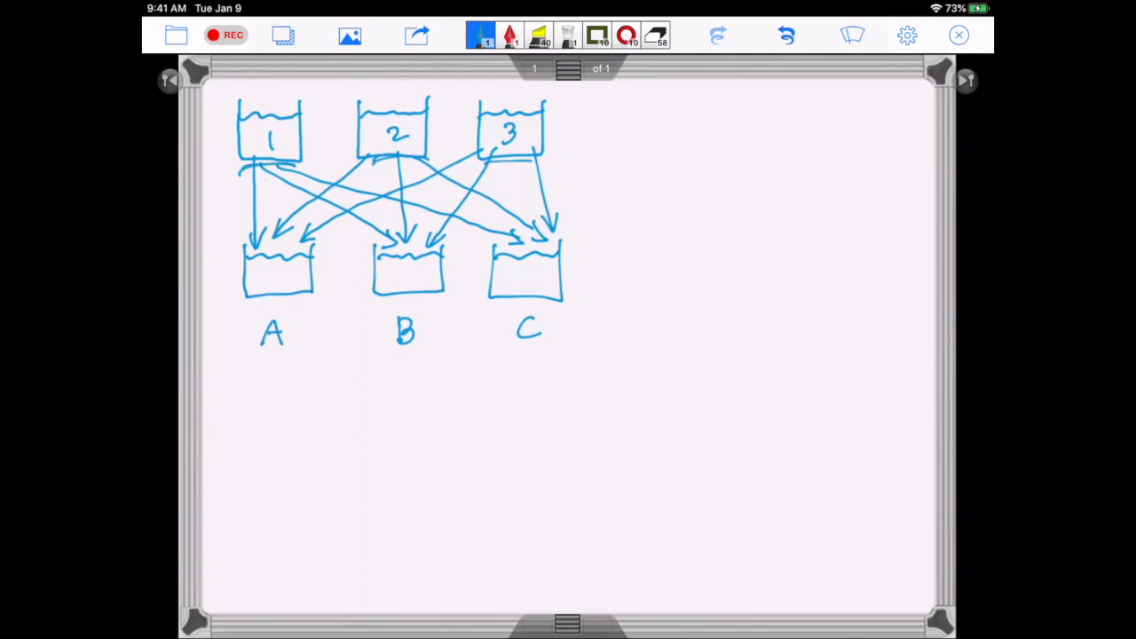
drag(258, 305, 304, 300)
drag(383, 300, 548, 302)
drag(258, 353, 283, 356)
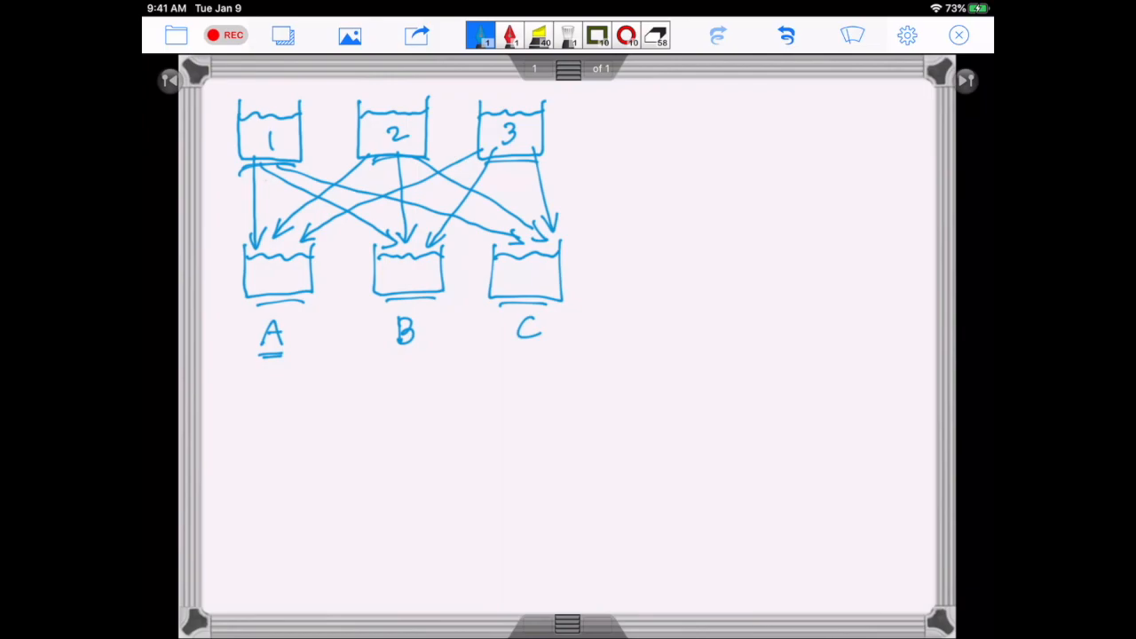
Handwrite the heading "Recipe:" below the diagram with an indented entry "Fixed:" under it.
drag(229, 397, 229, 426)
mouse_move(227, 396)
mouse_down()
mouse_move(247, 429)
mouse_move(254, 412)
mouse_move(284, 423)
mouse_up()
mouse_move(291, 408)
mouse_down()
mouse_move(308, 442)
mouse_move(307, 423)
mouse_move(337, 422)
mouse_up()
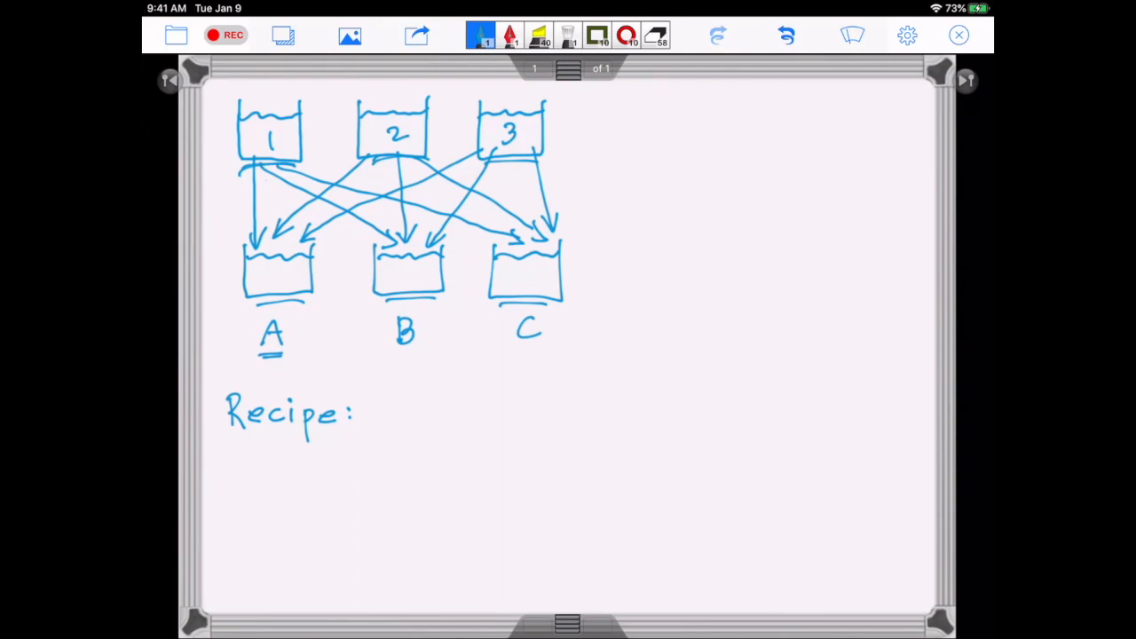
mouse_move(286, 455)
mouse_down()
mouse_move(286, 482)
mouse_move(302, 451)
mouse_up()
mouse_move(280, 468)
mouse_down()
mouse_move(335, 479)
mouse_move(318, 485)
mouse_up()
drag(335, 470, 345, 479)
mouse_move(364, 469)
mouse_down()
mouse_move(353, 479)
mouse_move(380, 453)
mouse_up()
Handwrite the entry "Flexible:" below "Fixed:".
mouse_move(284, 533)
mouse_down()
mouse_move(283, 563)
mouse_move(304, 530)
mouse_move(298, 547)
mouse_up()
mouse_move(308, 530)
mouse_down()
mouse_move(307, 562)
mouse_move(353, 563)
mouse_up()
drag(353, 543, 338, 567)
drag(357, 548, 358, 564)
drag(370, 525, 371, 563)
mouse_move(390, 530)
mouse_down()
mouse_move(389, 564)
mouse_move(414, 559)
mouse_up()
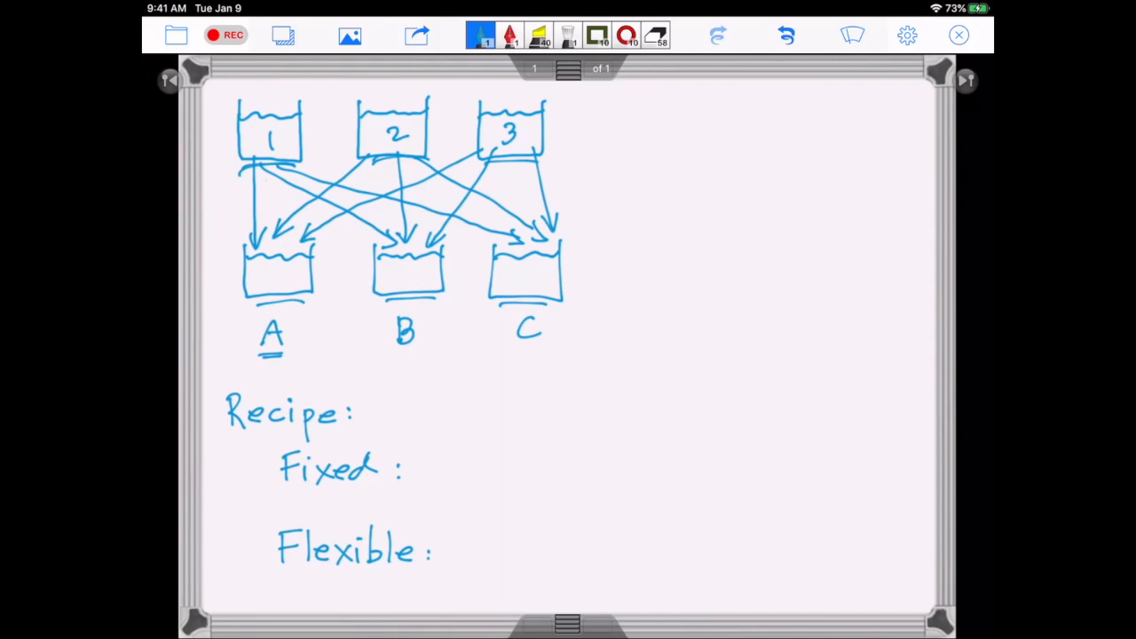
Underline the label A once more and add dashes before the "Fixed" and "Flexible" entries.
drag(257, 362, 293, 365)
drag(252, 471, 268, 473)
drag(253, 552, 264, 551)
Write "1 variable per product" after "Fixed:" and divide container A into portions marked 1, 2 and 3.
mouse_move(430, 456)
mouse_down()
mouse_move(435, 478)
mouse_move(471, 454)
mouse_move(489, 477)
mouse_move(506, 463)
mouse_move(510, 481)
mouse_move(522, 474)
mouse_up()
drag(531, 465, 564, 476)
mouse_move(568, 467)
mouse_down()
mouse_move(579, 462)
mouse_move(613, 490)
mouse_up()
mouse_move(611, 462)
mouse_down()
mouse_move(635, 473)
mouse_move(657, 460)
mouse_move(681, 491)
mouse_move(737, 444)
mouse_move(764, 461)
mouse_move(764, 476)
mouse_up()
drag(772, 442, 774, 480)
drag(765, 454, 785, 450)
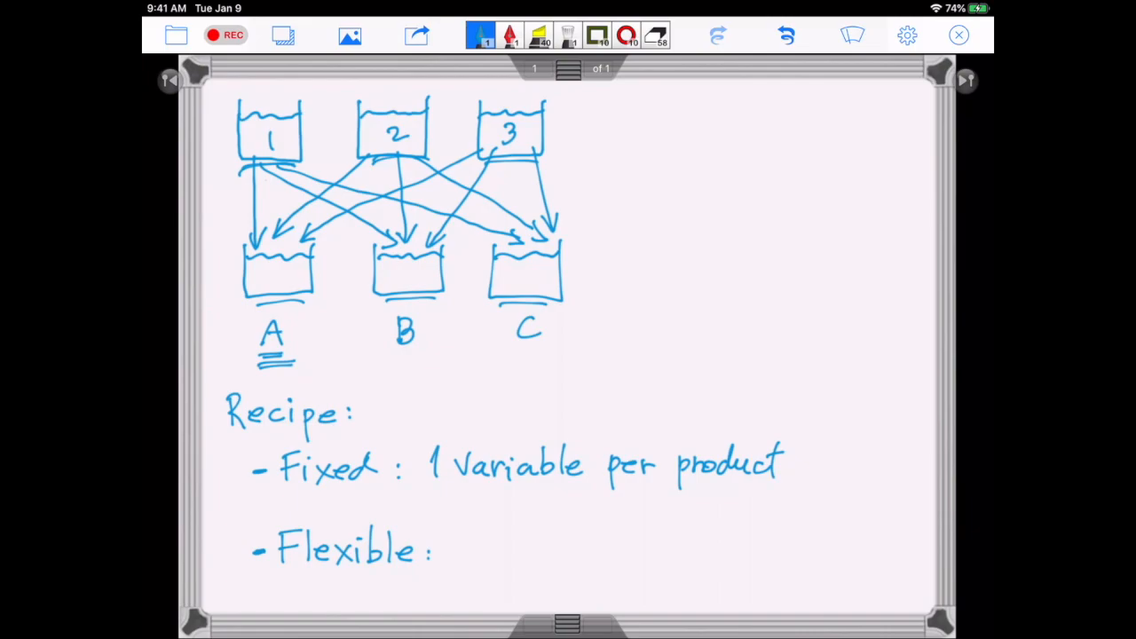
mouse_move(263, 257)
mouse_down()
mouse_move(284, 289)
mouse_move(284, 273)
mouse_move(308, 268)
mouse_move(257, 288)
mouse_move(297, 280)
mouse_move(291, 290)
mouse_move(305, 269)
mouse_up()
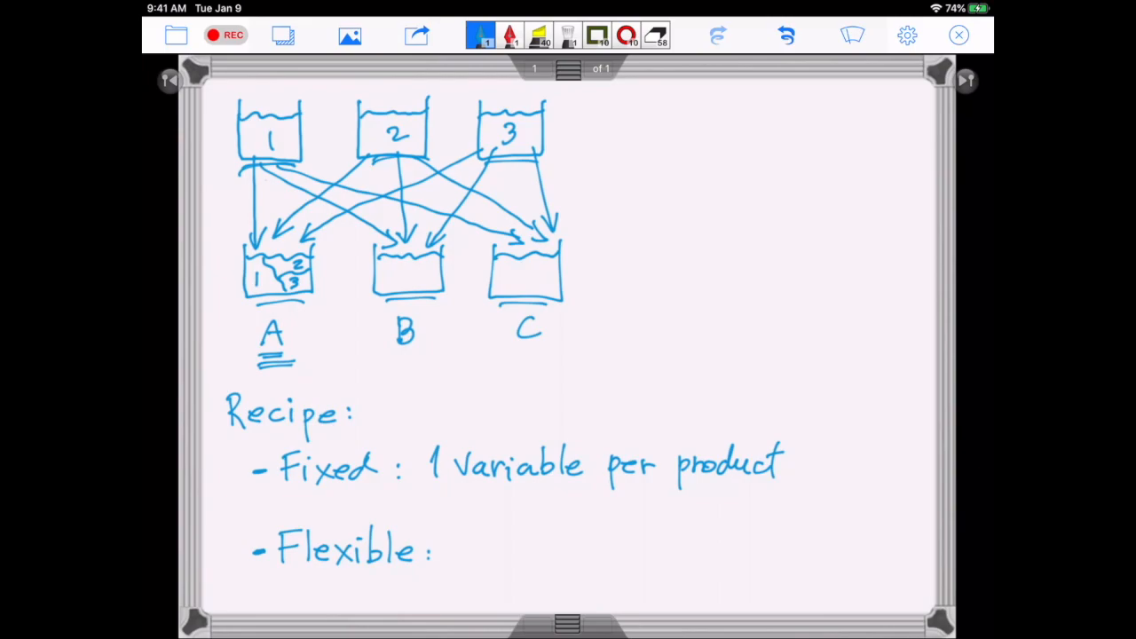
Write "1 variable per pair raw mat-" after "Flexible:".
mouse_move(456, 534)
mouse_down()
mouse_move(461, 527)
mouse_move(460, 555)
mouse_move(507, 525)
mouse_move(537, 542)
mouse_up()
drag(536, 533, 551, 540)
drag(570, 514, 586, 540)
drag(592, 535, 607, 538)
drag(633, 531, 633, 538)
drag(648, 533, 662, 538)
mouse_move(665, 526)
mouse_down()
mouse_move(667, 540)
mouse_move(721, 529)
mouse_move(761, 538)
mouse_up()
mouse_move(761, 531)
mouse_down()
mouse_move(813, 519)
mouse_move(825, 533)
mouse_move(850, 520)
mouse_move(897, 533)
mouse_move(905, 520)
mouse_up()
drag(905, 525, 916, 525)
Continue the Flexible note with "erial, final product)" on the line below and add the opening parenthesis before "raw".
drag(513, 573, 547, 570)
drag(551, 572, 575, 578)
mouse_move(583, 555)
mouse_down()
mouse_move(589, 588)
mouse_move(620, 592)
mouse_move(629, 570)
mouse_up()
mouse_move(632, 568)
mouse_down()
mouse_move(633, 581)
mouse_move(668, 580)
mouse_up()
mouse_move(673, 553)
mouse_down()
mouse_move(671, 575)
mouse_move(692, 581)
mouse_move(692, 593)
mouse_up()
drag(690, 570, 714, 566)
drag(715, 572, 769, 579)
drag(776, 552, 778, 583)
mouse_move(769, 565)
mouse_down()
mouse_move(783, 563)
mouse_move(797, 588)
mouse_move(786, 596)
mouse_up()
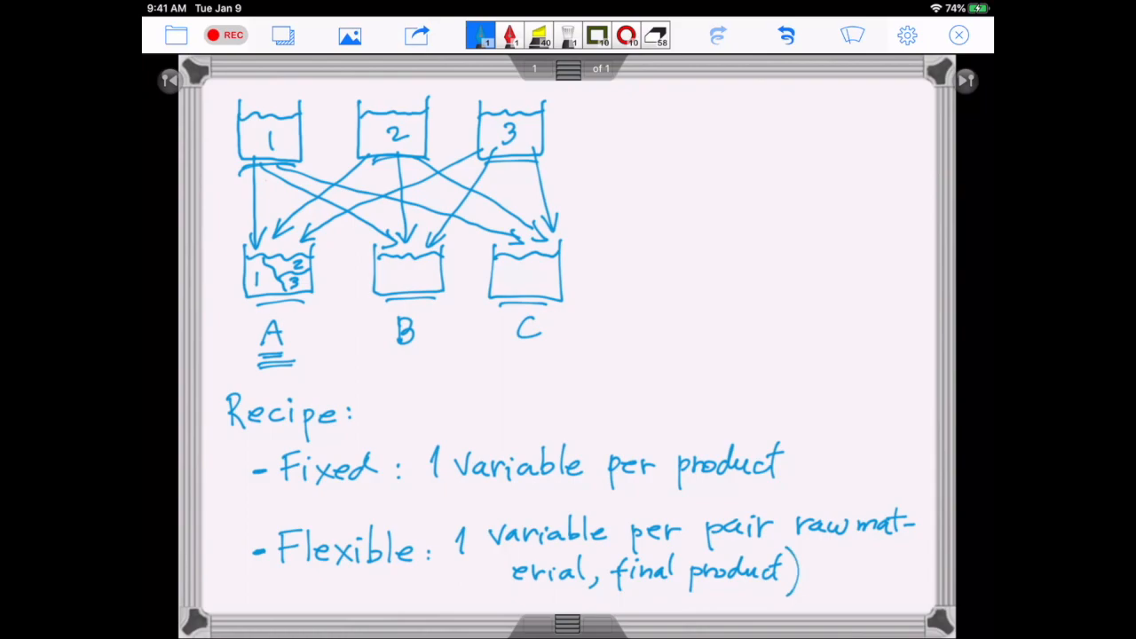
drag(801, 499, 788, 545)
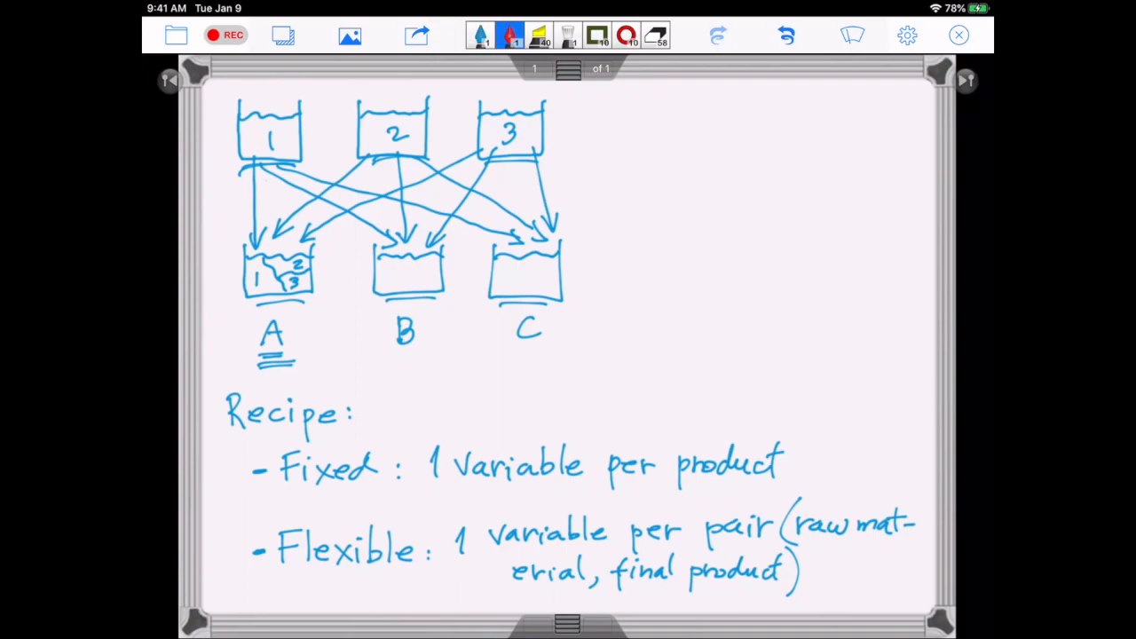
mouse_move(360, 435)
mouse_down()
mouse_move(265, 451)
mouse_move(353, 429)
mouse_up()
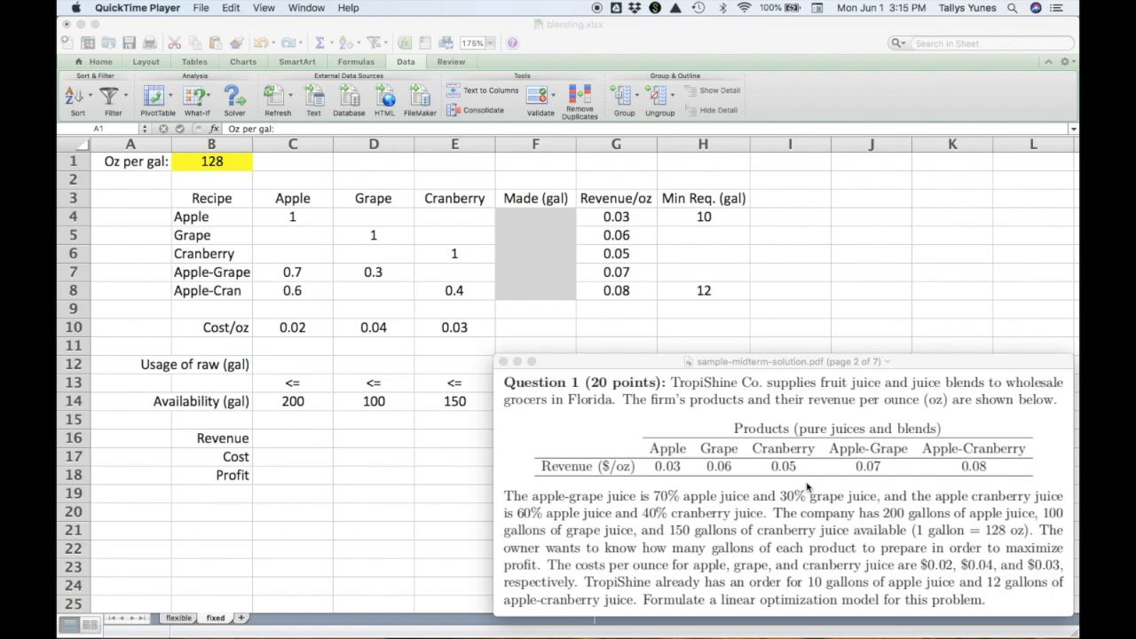
Review the TropiShine problem statement and the objective and constraints of the one-variable-per-product solution in the PDF.
scroll(807, 486, down, 5)
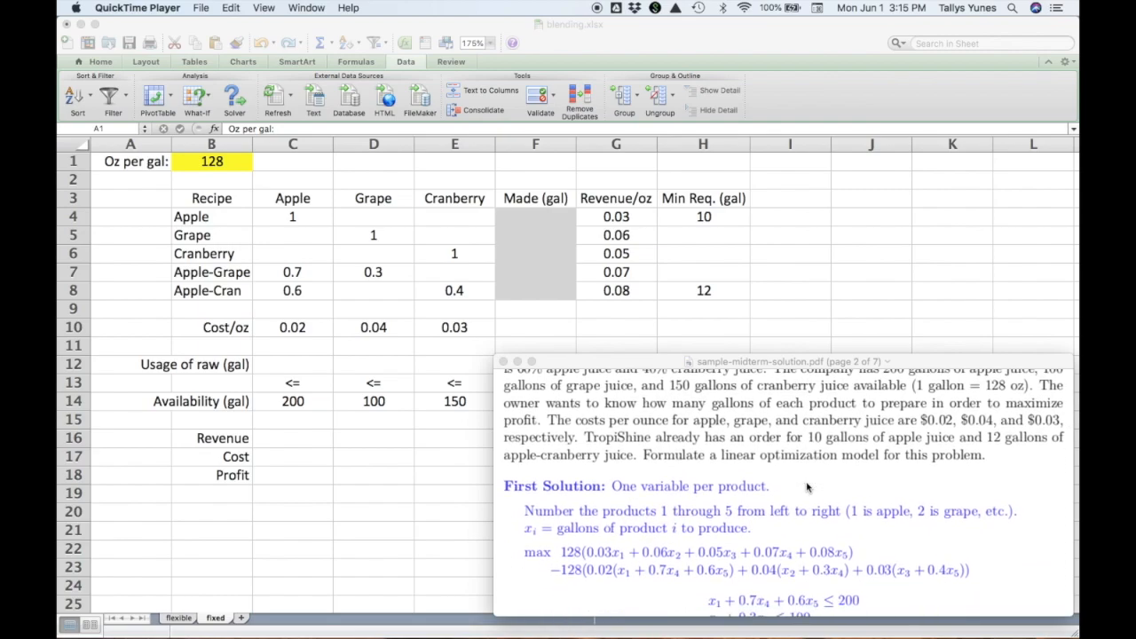
scroll(807, 485, up, 4)
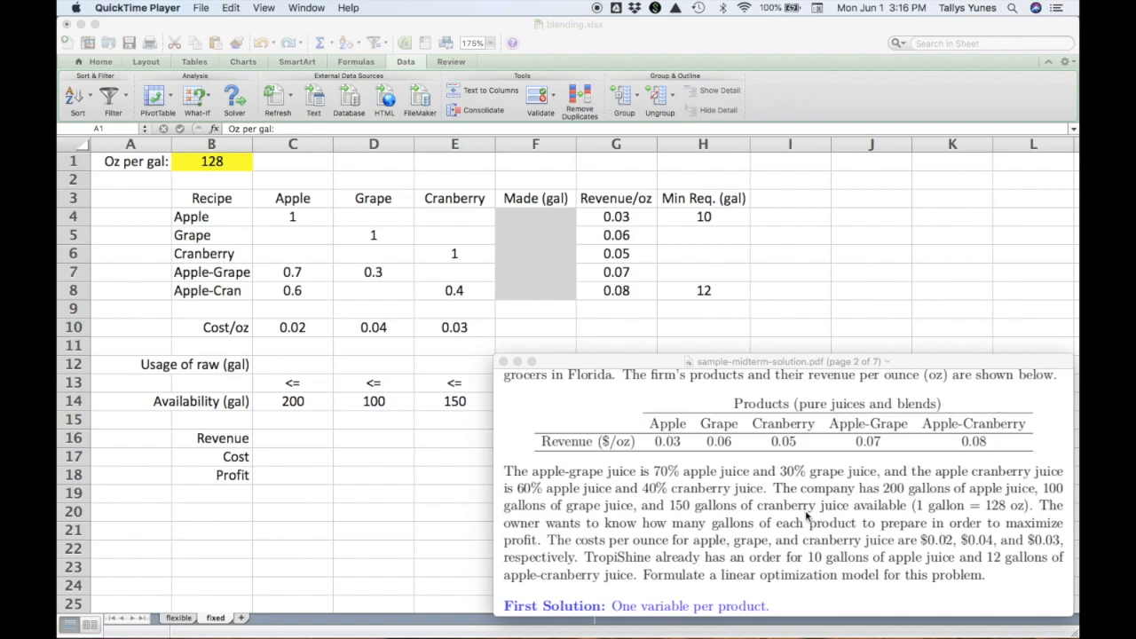
scroll(806, 515, down, 3)
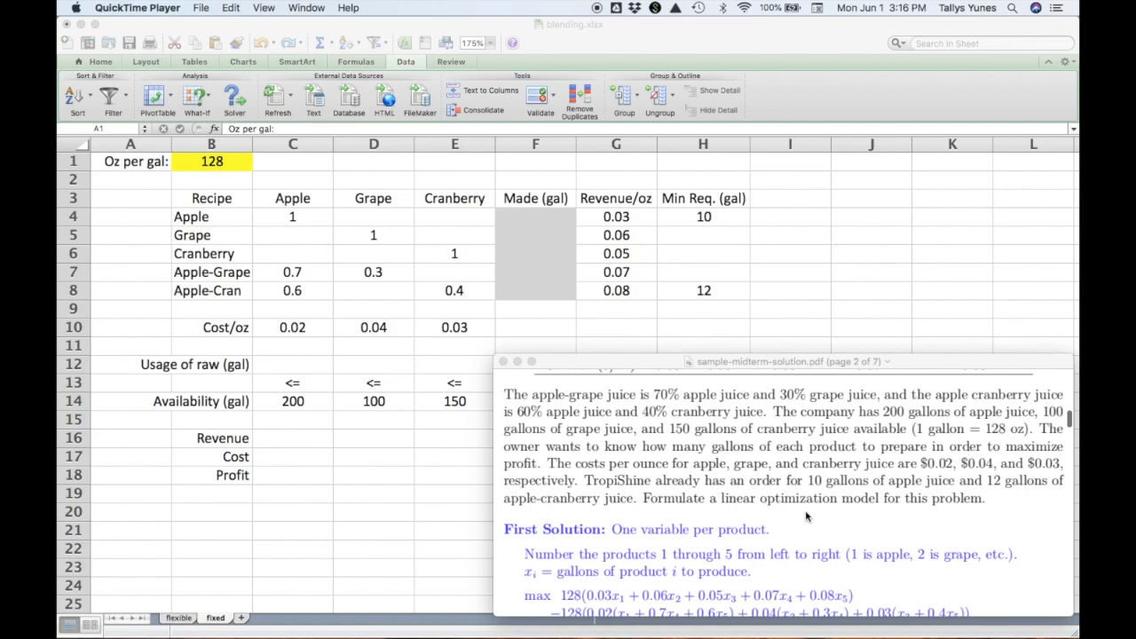
scroll(806, 515, down, 3)
scroll(806, 515, down, 2)
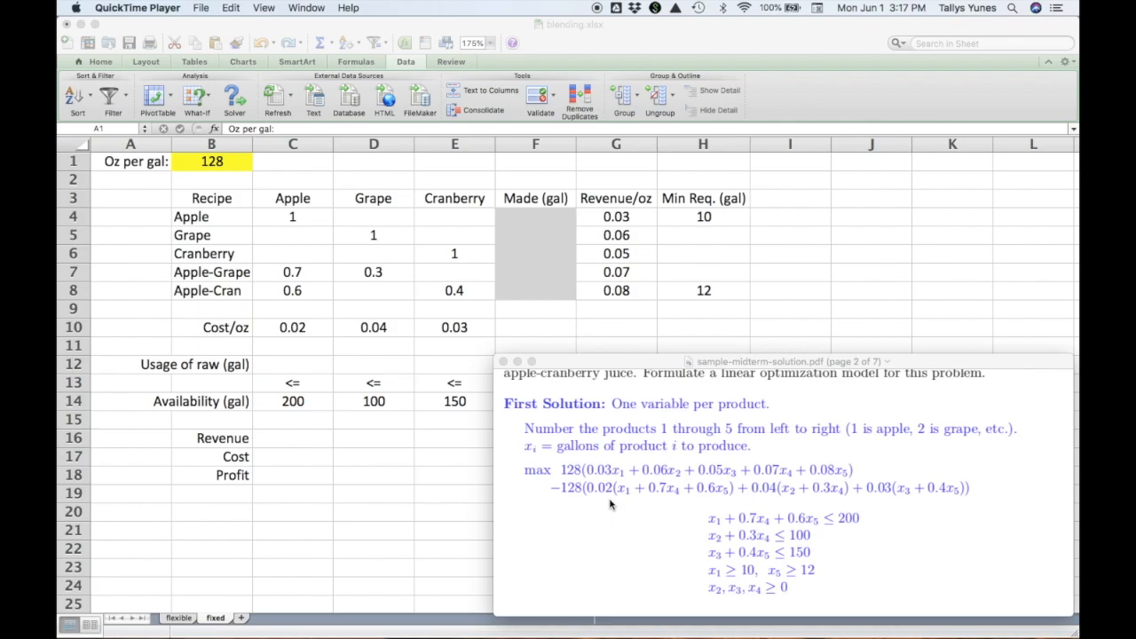
scroll(681, 477, up, 5)
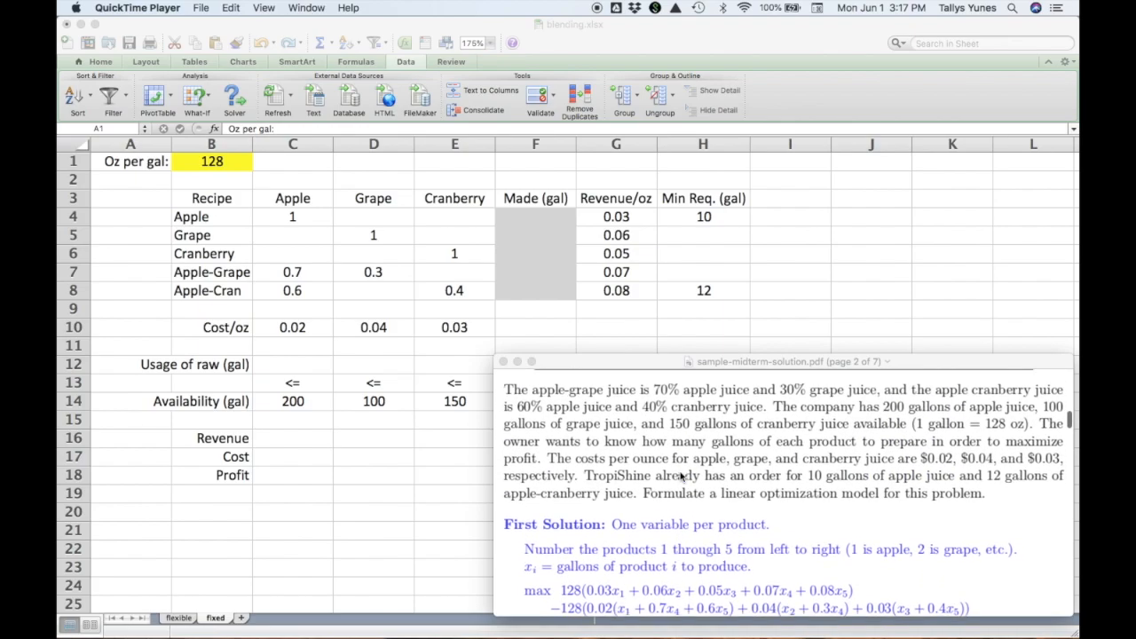
scroll(681, 476, up, 1)
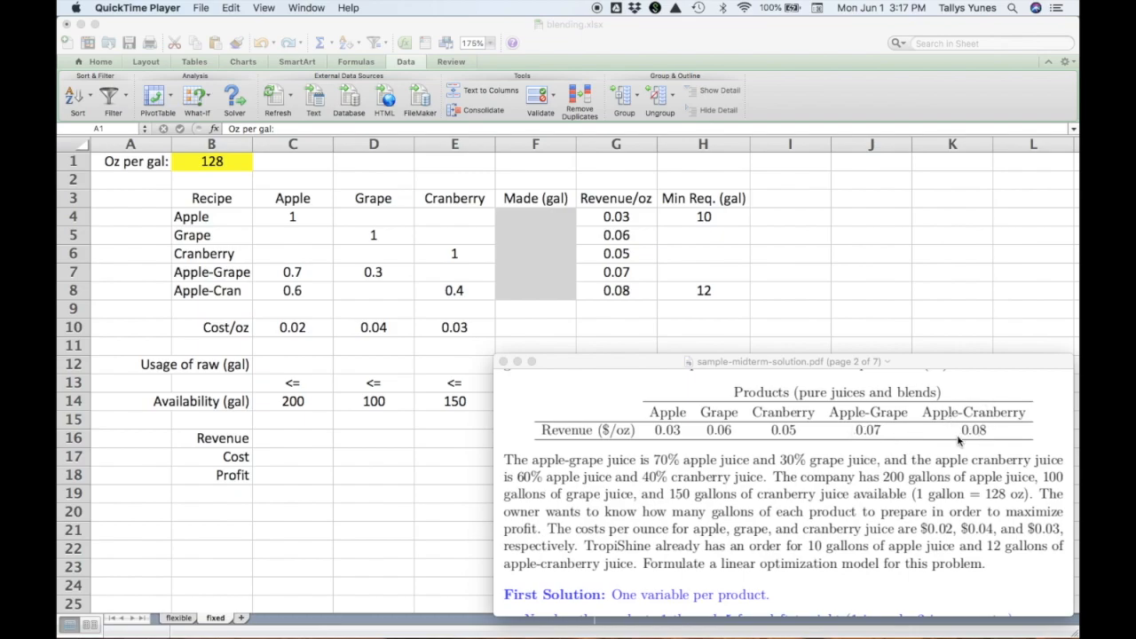
scroll(689, 511, down, 3)
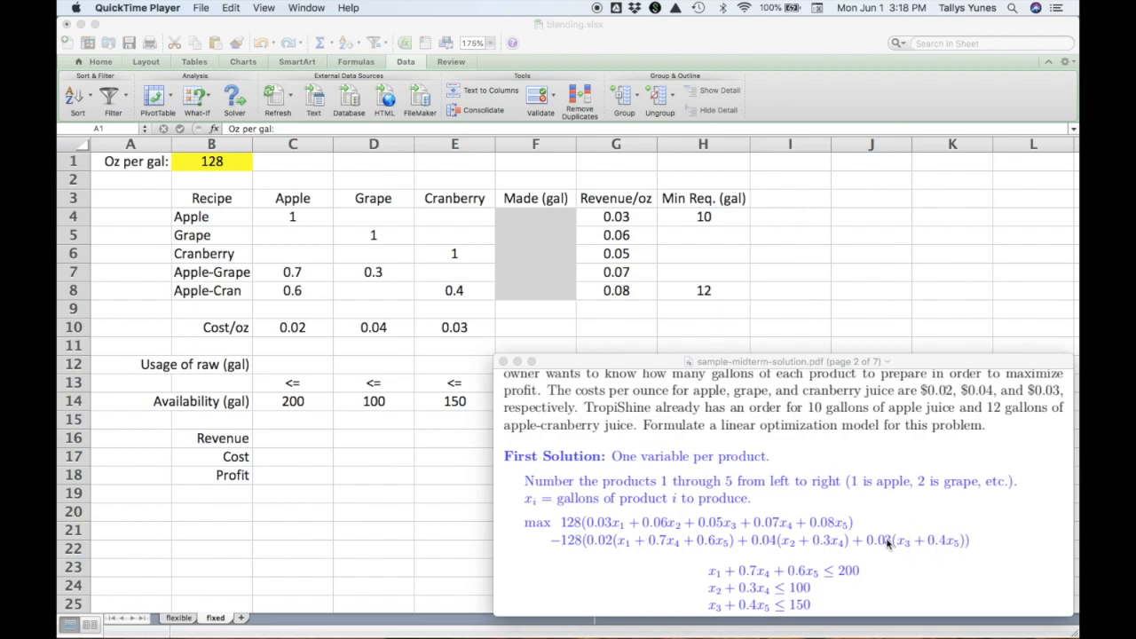
scroll(887, 544, down, 2)
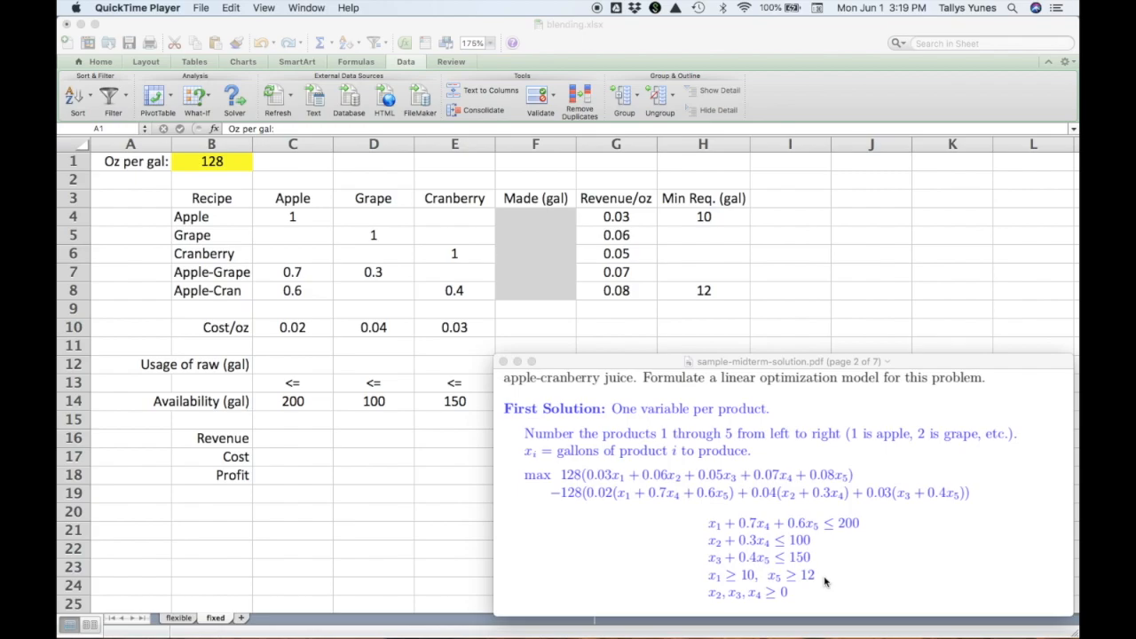
In the blending workbook, write the apple juice usage formula =sumrproduct(C4:C8,F4:F8) in cell C12.
click(433, 479)
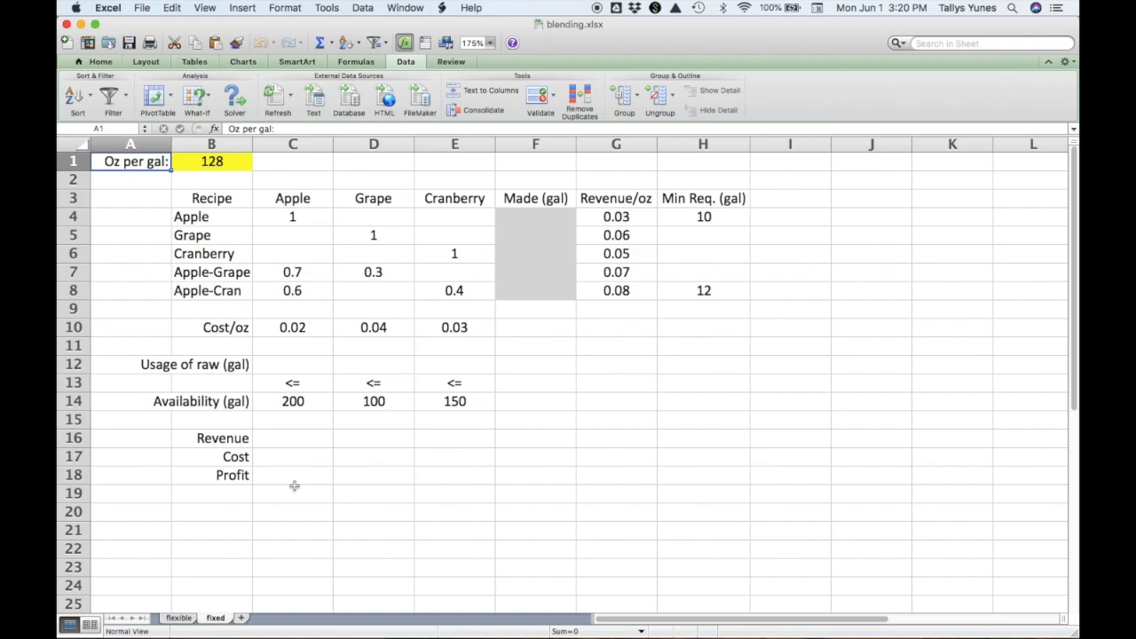
click(302, 364)
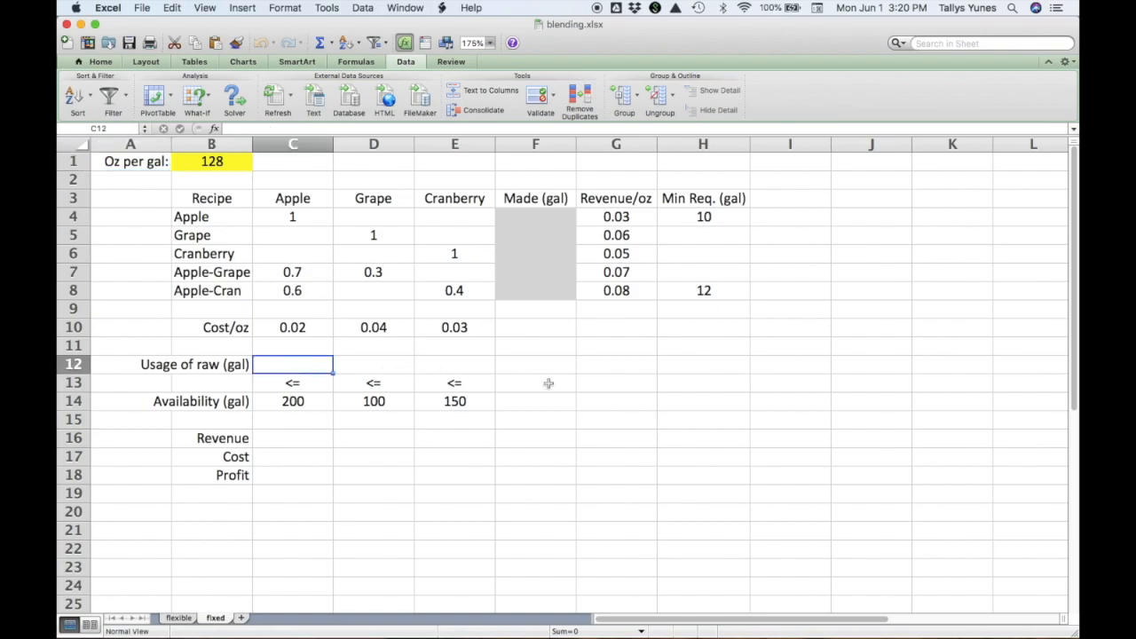
text(=)
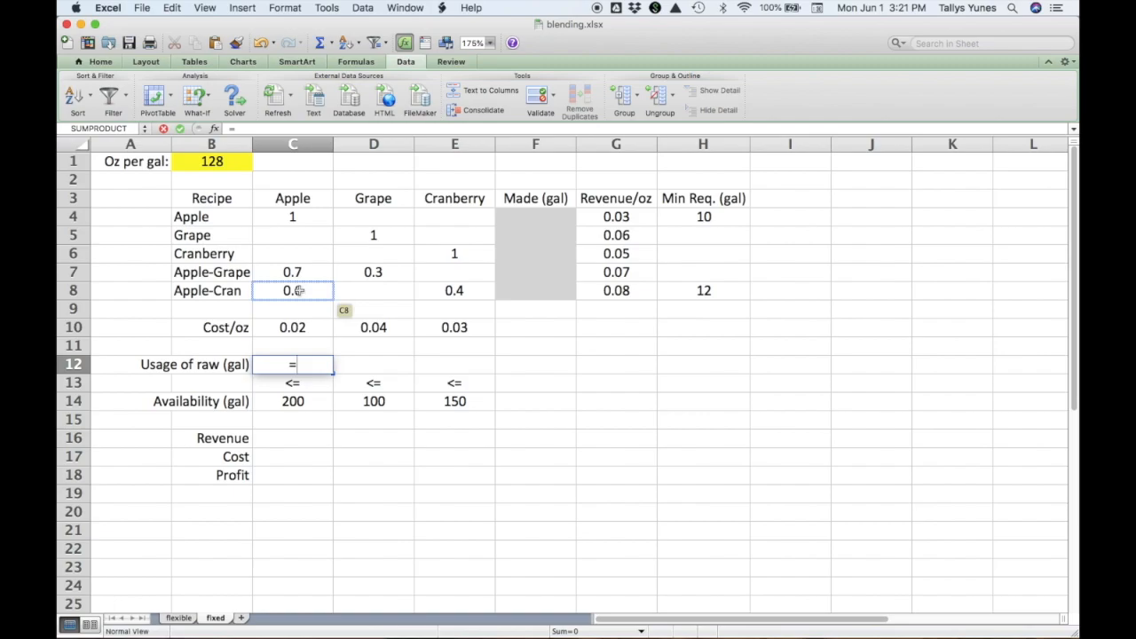
text(sumrpdoc)
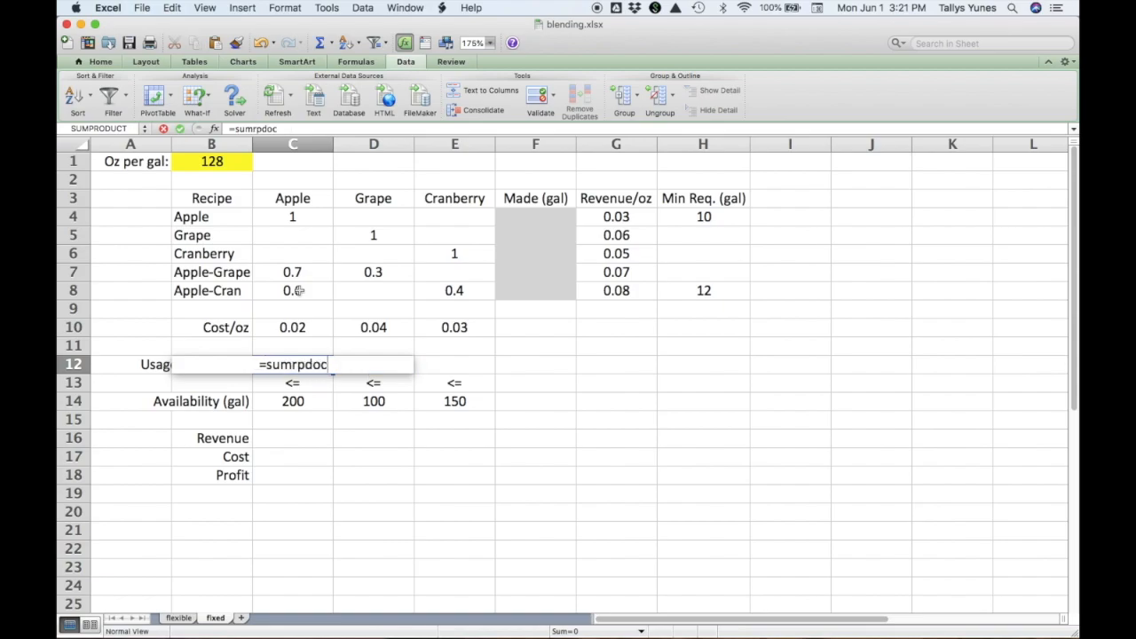
key(BackSpace)
key(BackSpace)
key(BackSpace)
text(roduct()
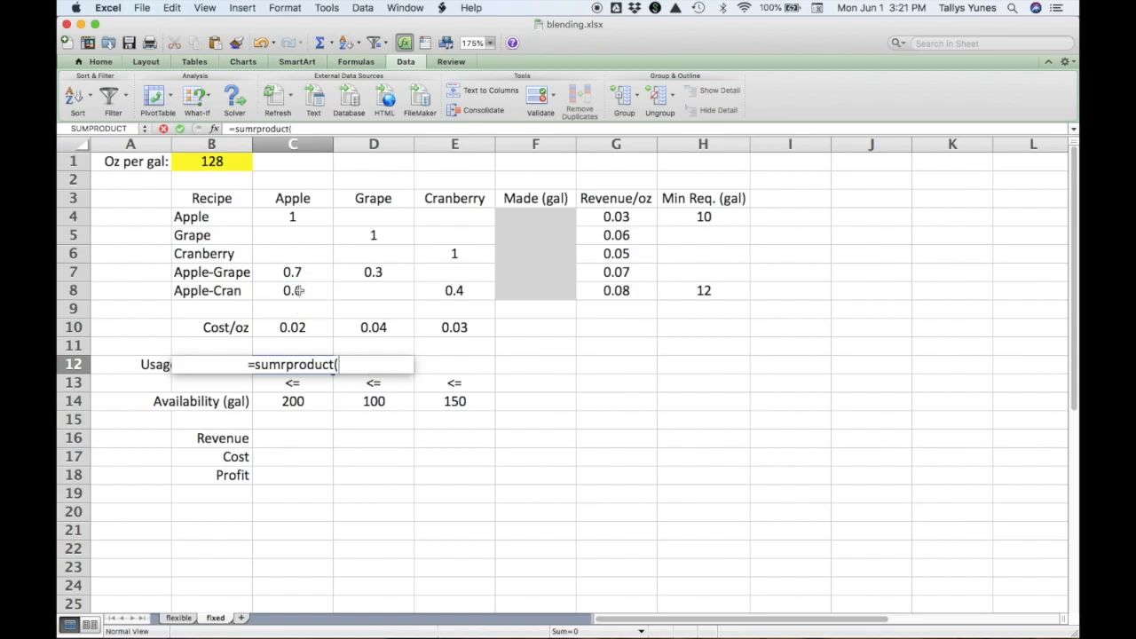
drag(310, 217, 308, 291)
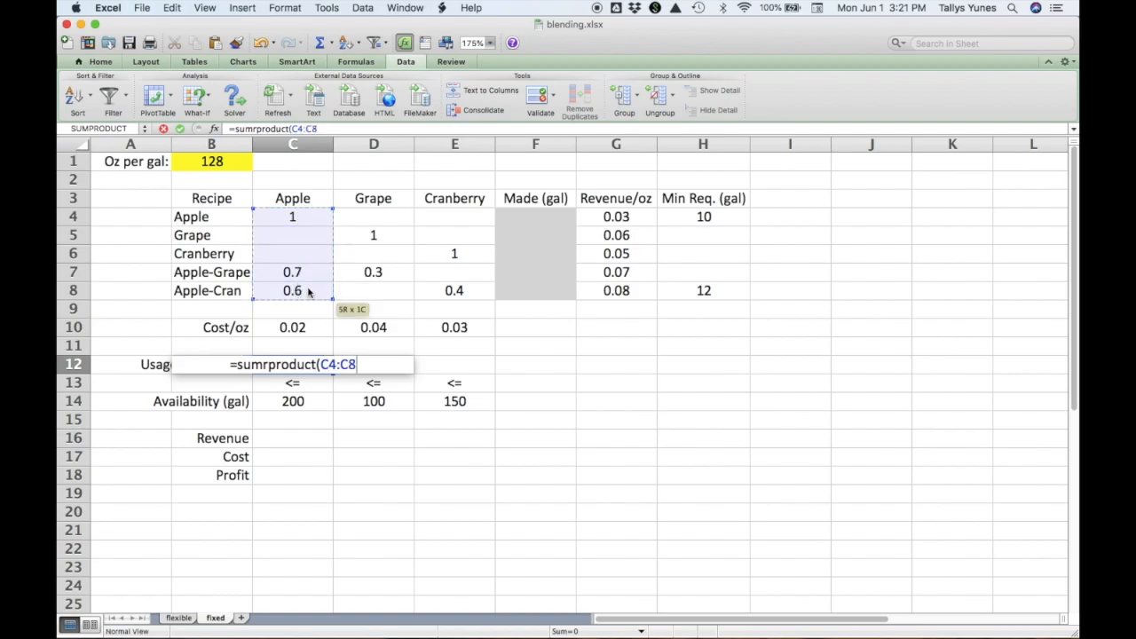
text(,)
drag(525, 217, 530, 292)
text())
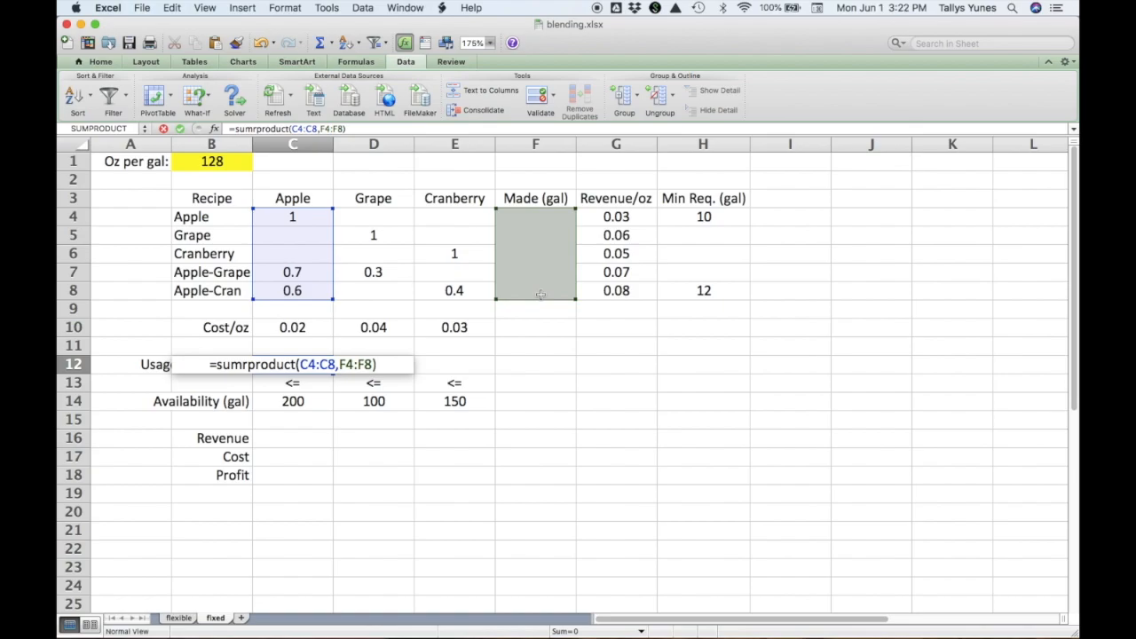
Make the F4:F8 reference absolute in the apple usage formula in C12, so the second range reads $F$4:$F$8.
key(BackSpace)
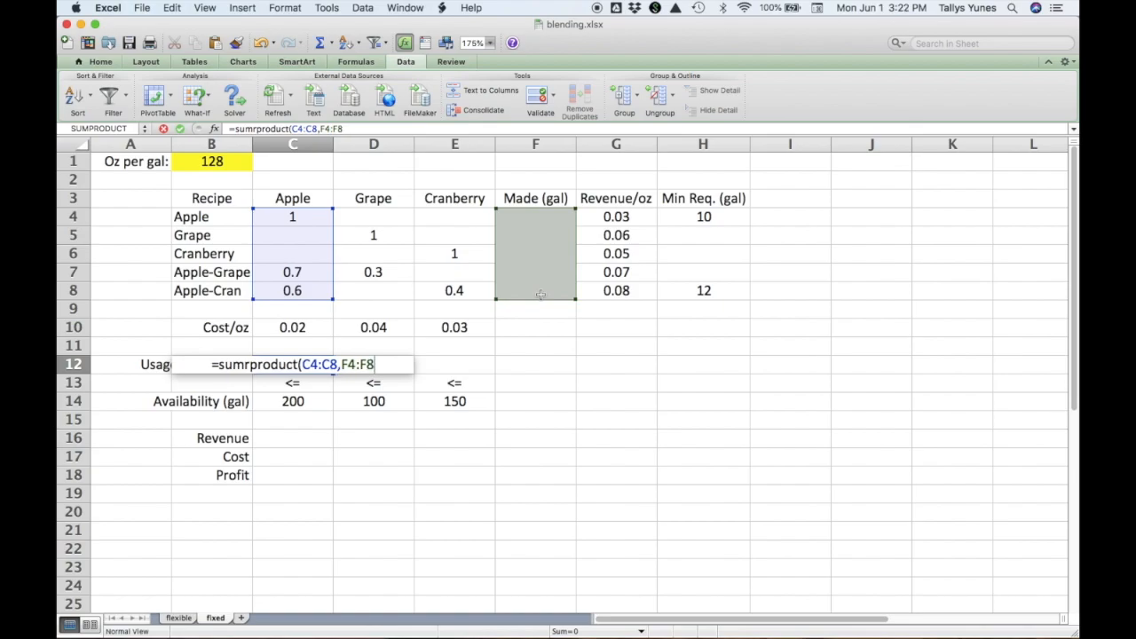
click(353, 364)
drag(354, 364, 374, 364)
click(374, 364)
text())
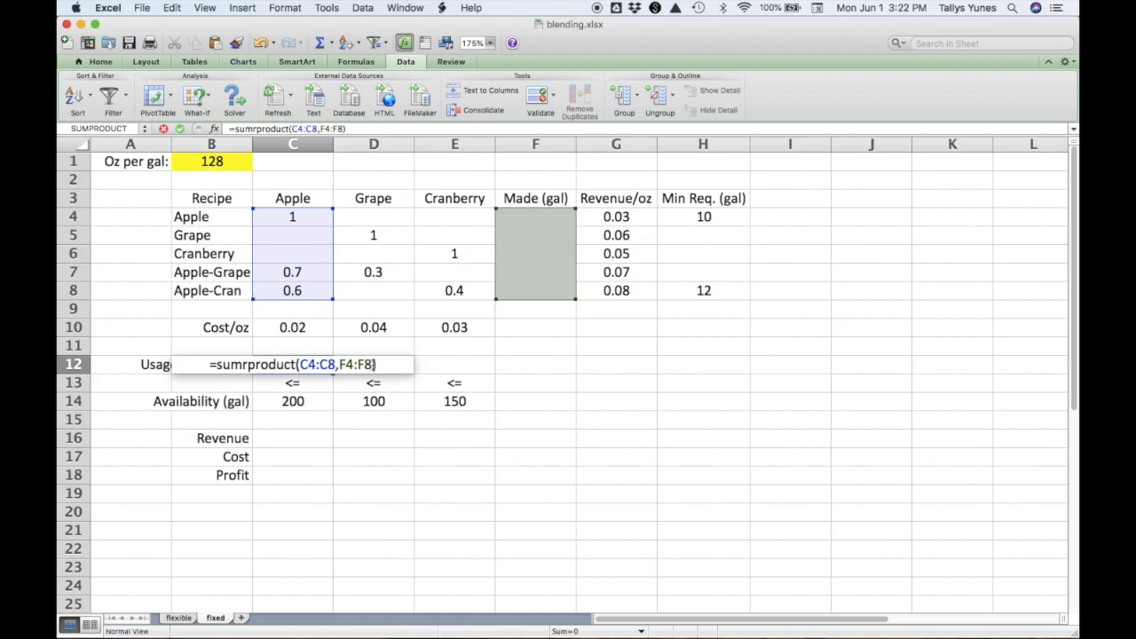
drag(374, 364, 339, 364)
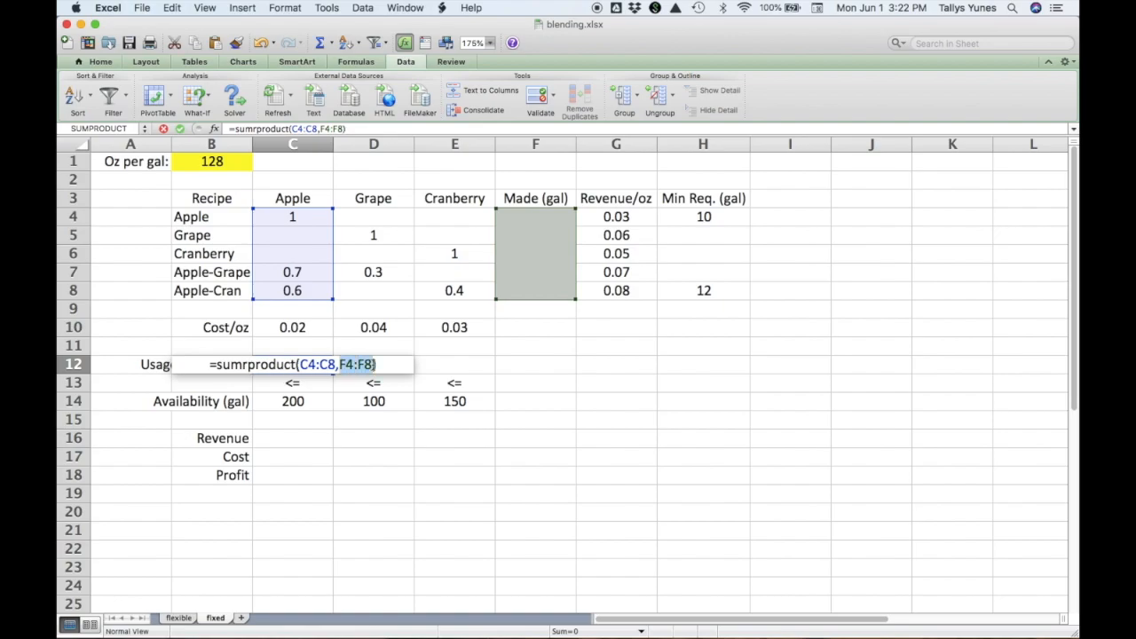
key(super+t)
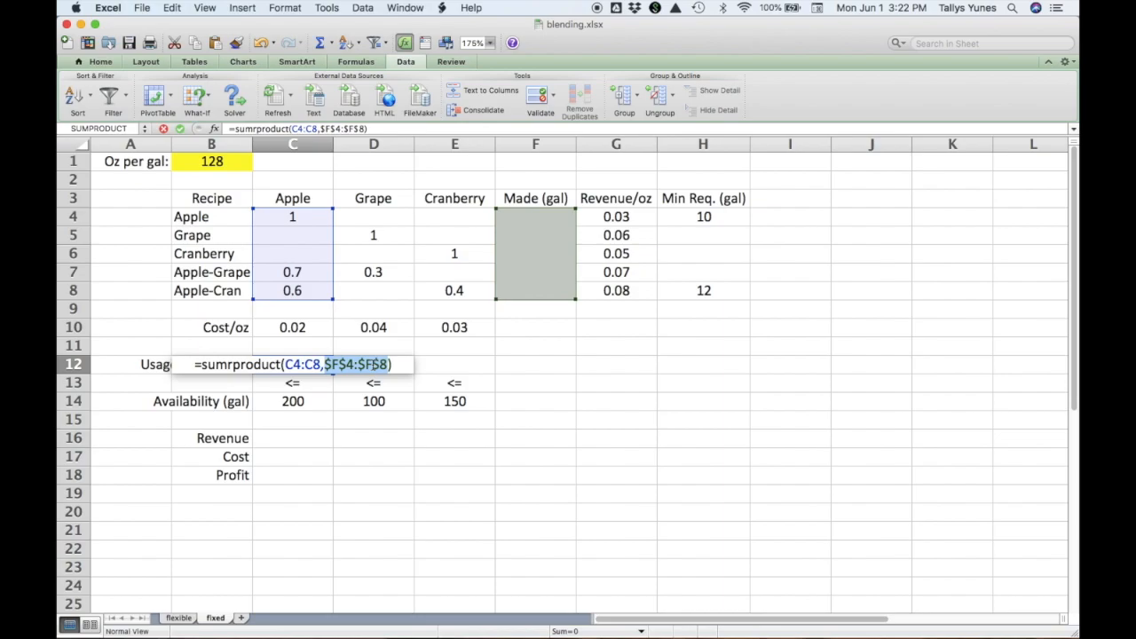
key(Return)
key(Up)
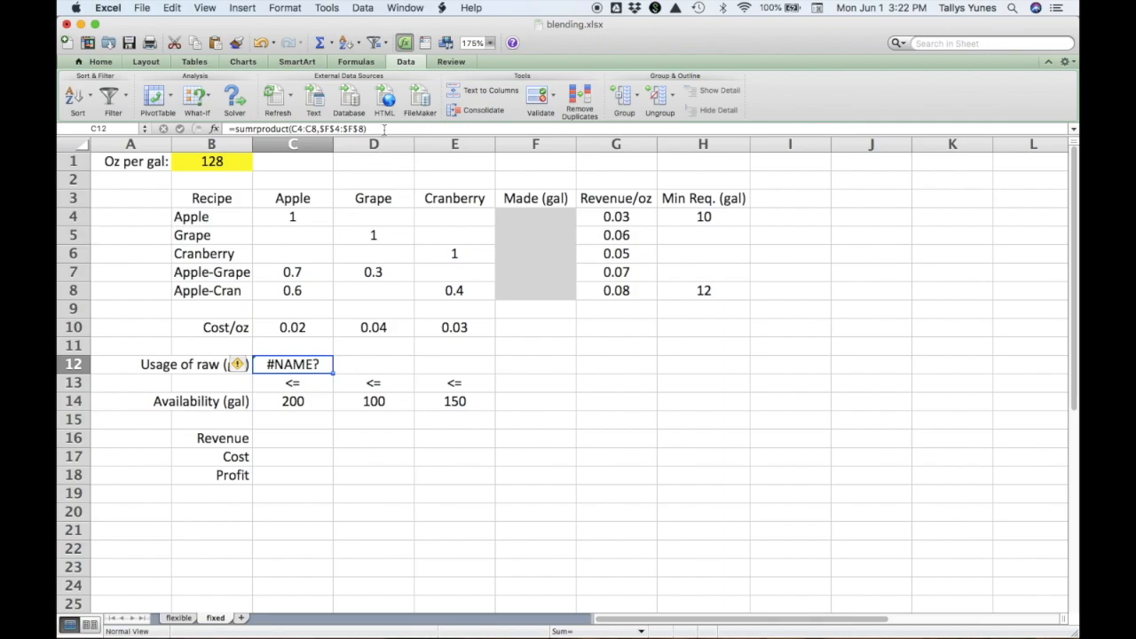
Correct the misspelled function name in C12 so the formula reads =SUMPRODUCT(C4:C8,$F$4:$F$8), and review its referenced ranges.
click(384, 128)
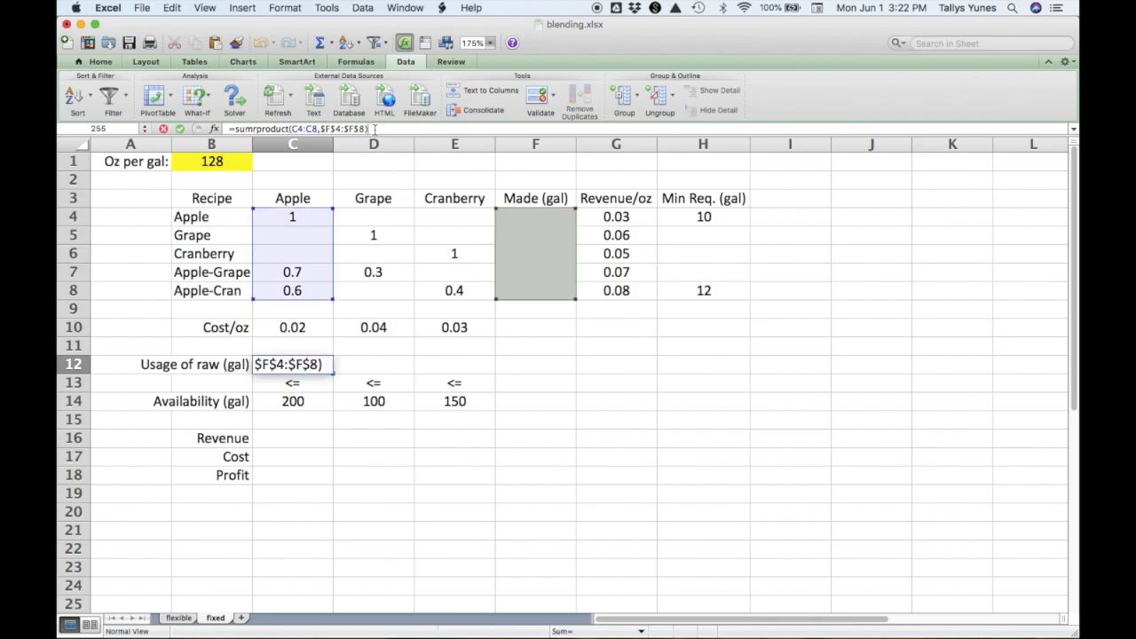
click(258, 129)
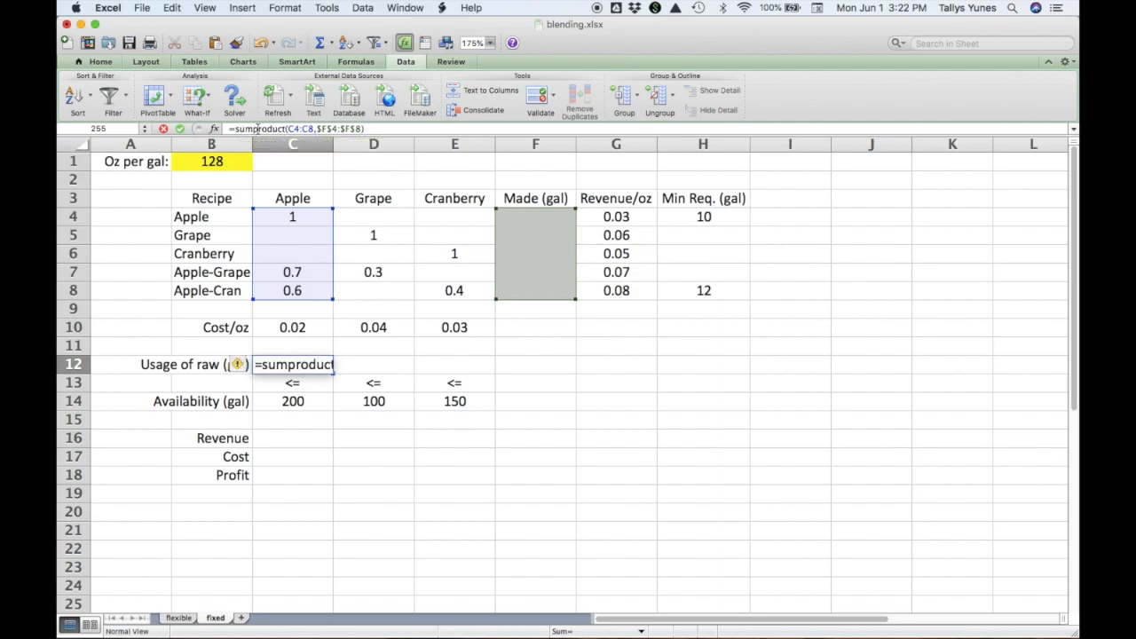
key(Return)
key(Up)
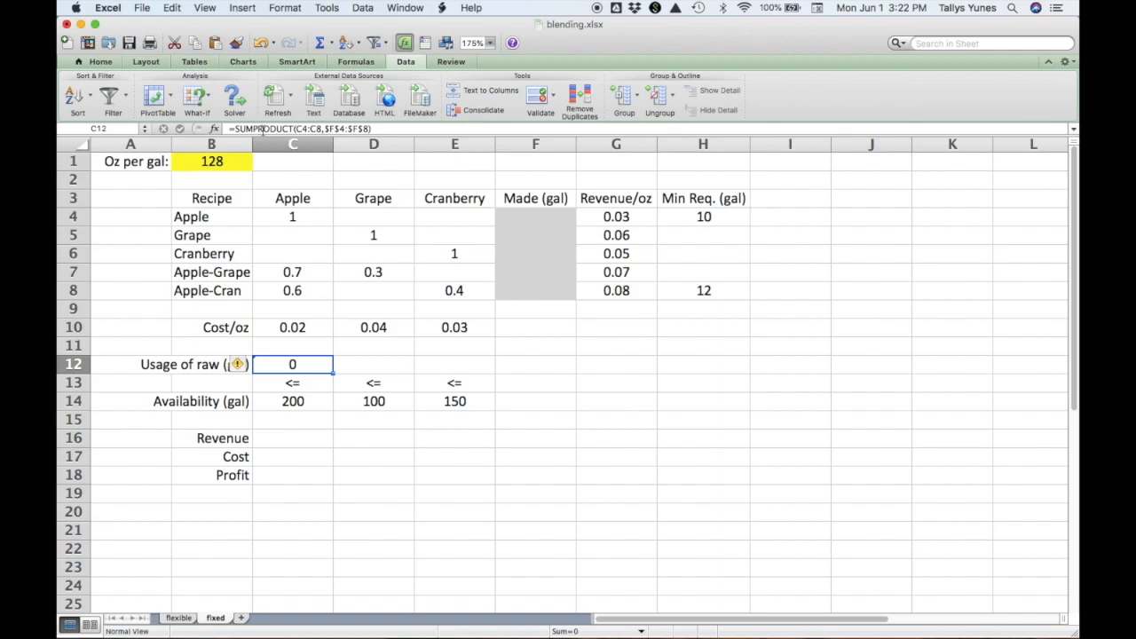
click(263, 129)
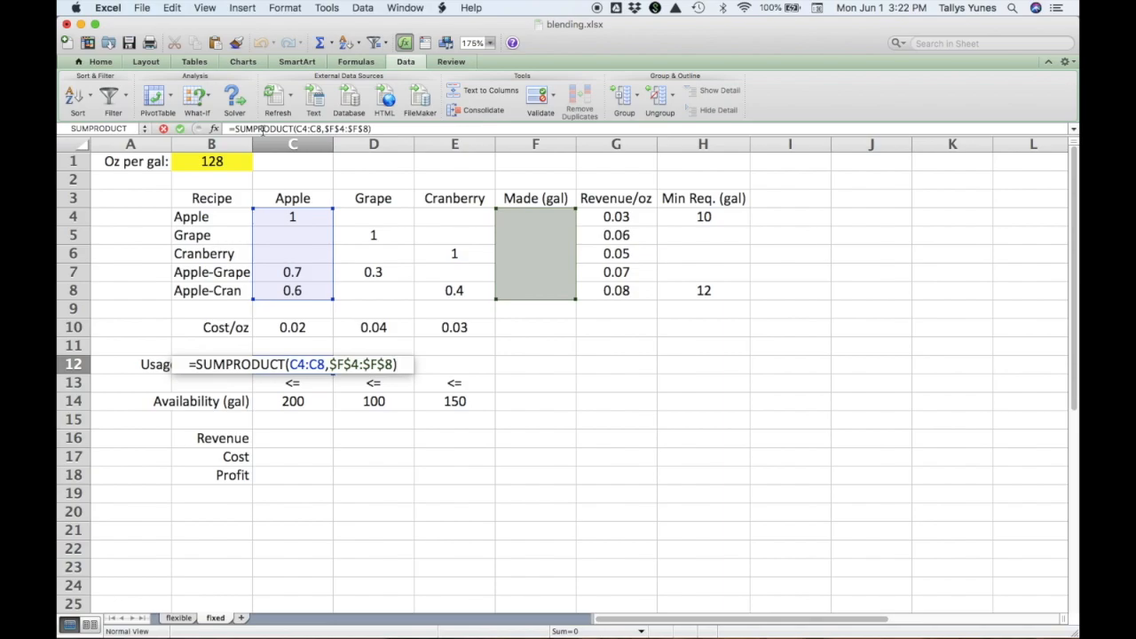
key(Return)
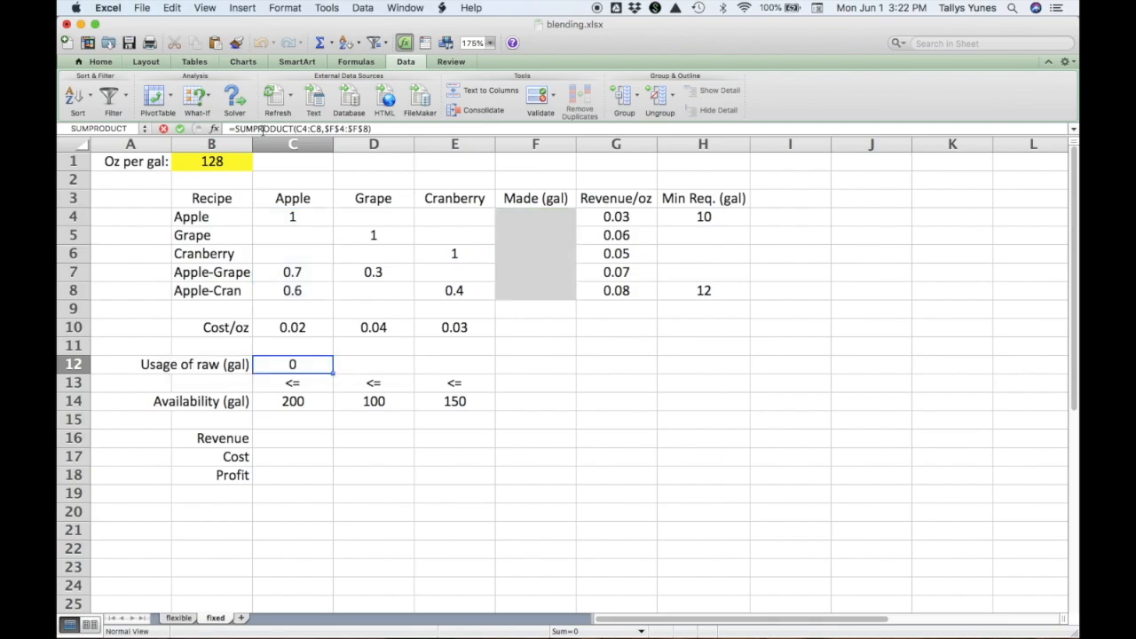
key(Up)
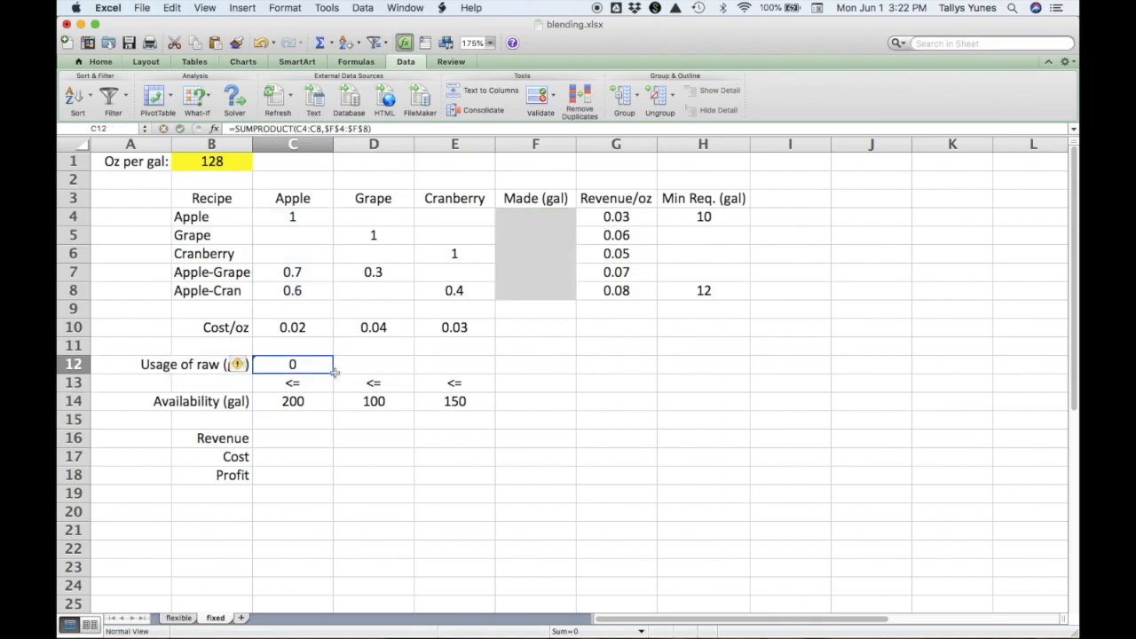
Copy the usage formula from C12 across to D12:E12 and check the ranges referenced in the cranberry formula.
drag(334, 374, 472, 380)
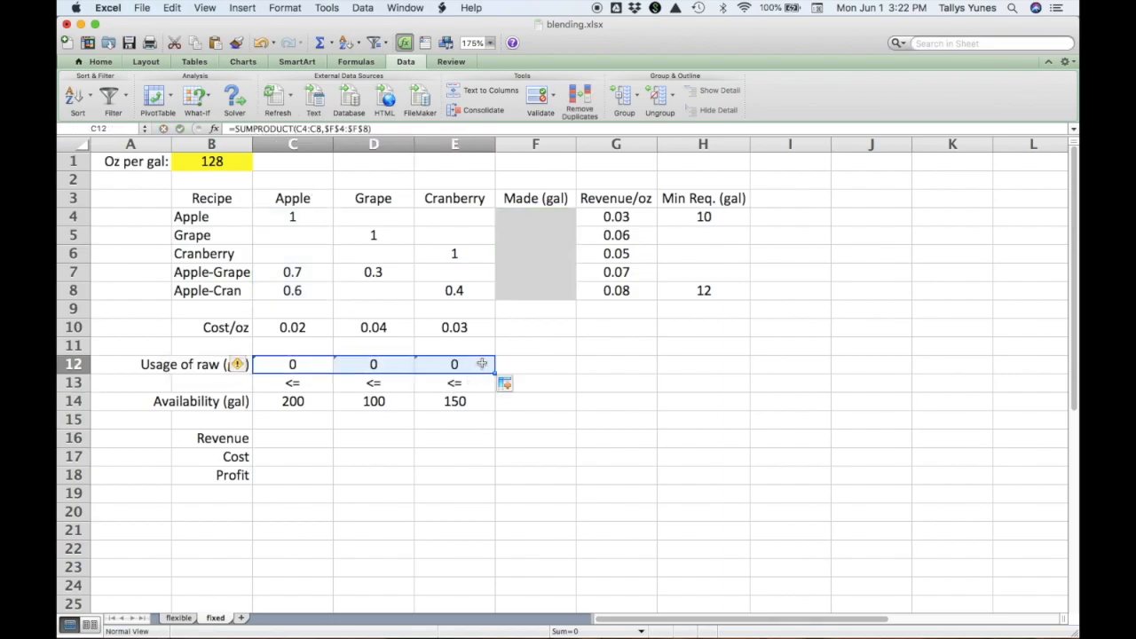
click(481, 364)
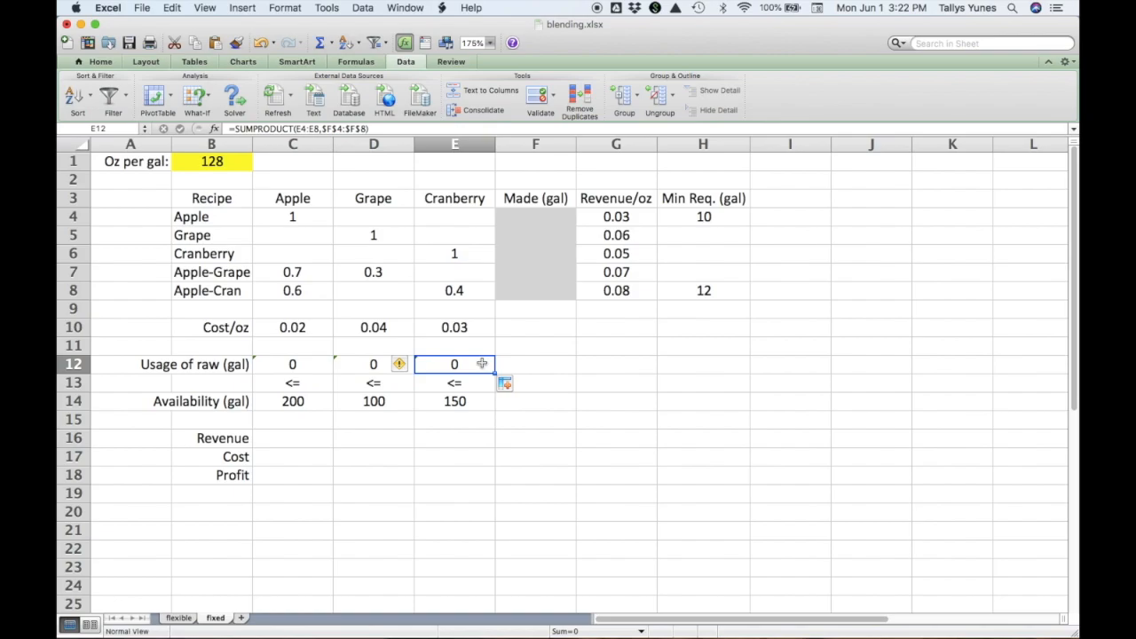
double_click(481, 364)
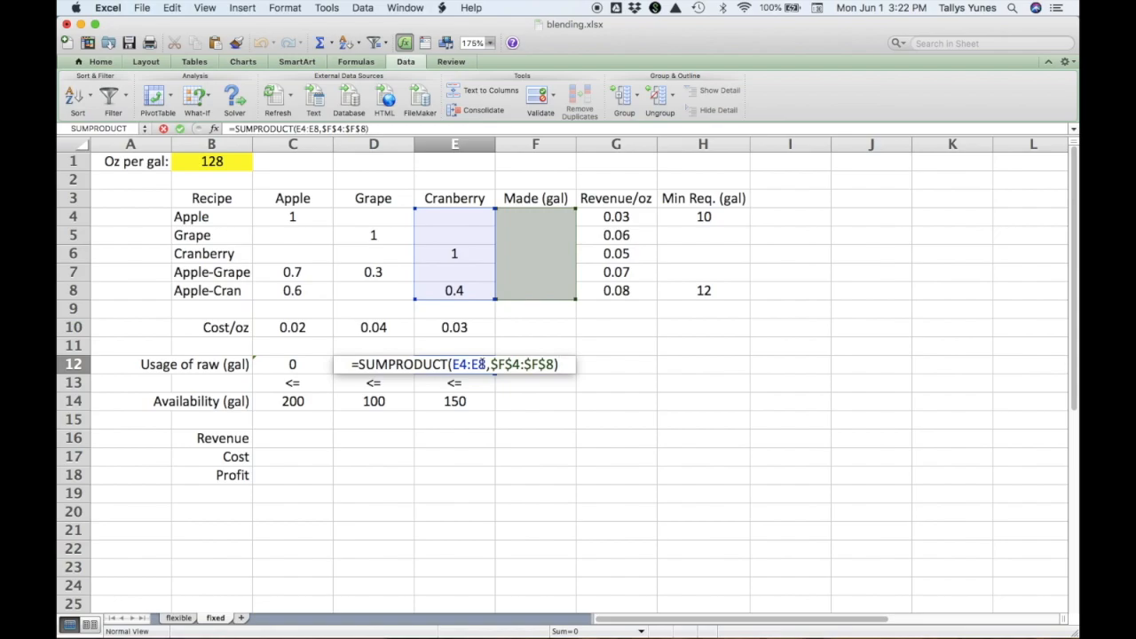
key(Return)
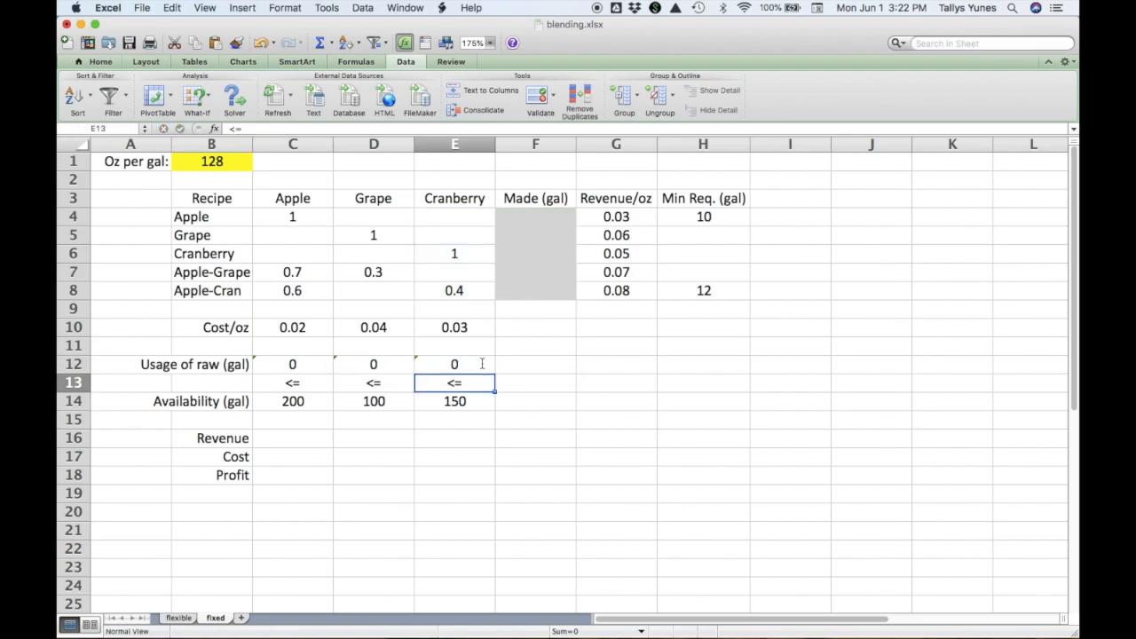
Enter the revenue formula =sumproduct(F4:F8,G4:G8)*B1 in cell C16.
key(Left)
key(Left)
key(Down)
key(Down)
key(Down)
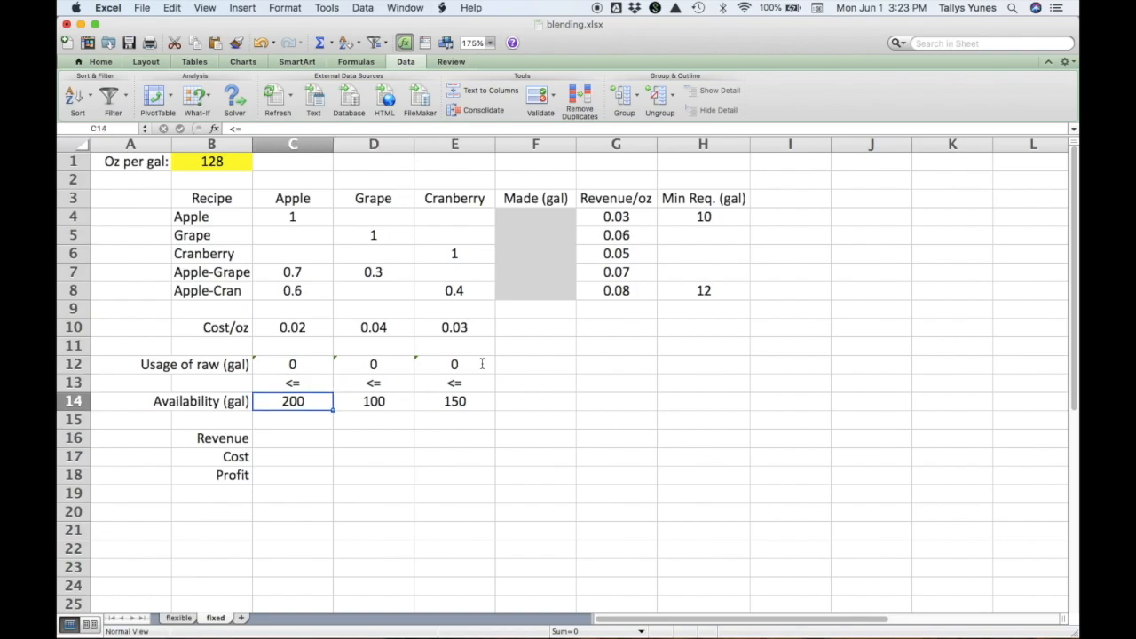
text(=)
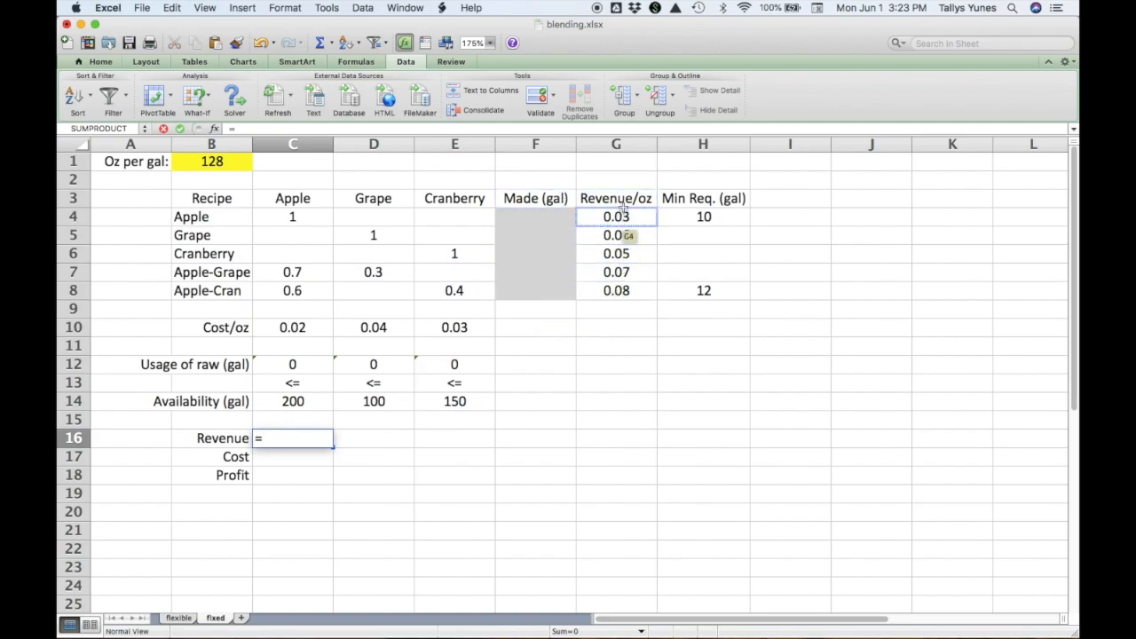
text(sumproduct()
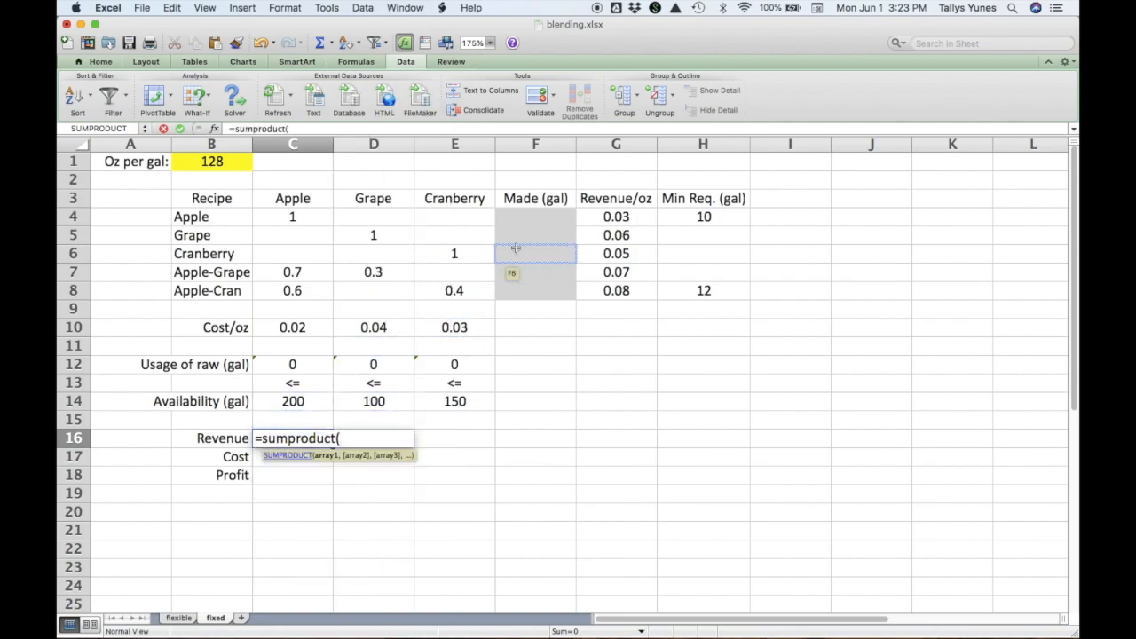
click(541, 220)
drag(541, 220, 541, 289)
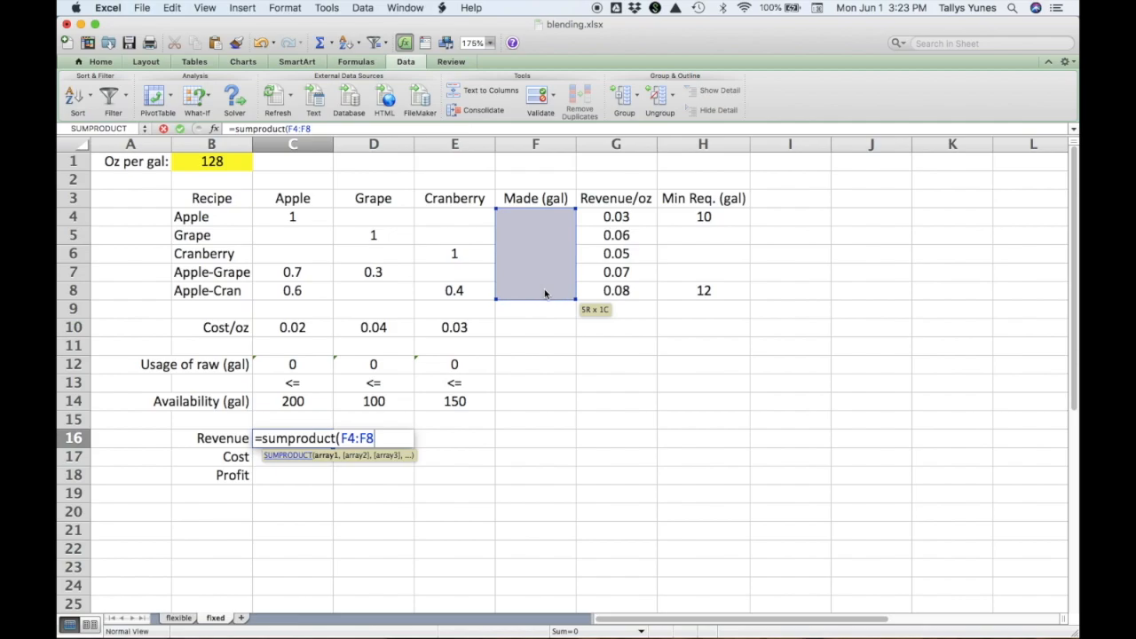
text(,)
drag(630, 220, 636, 291)
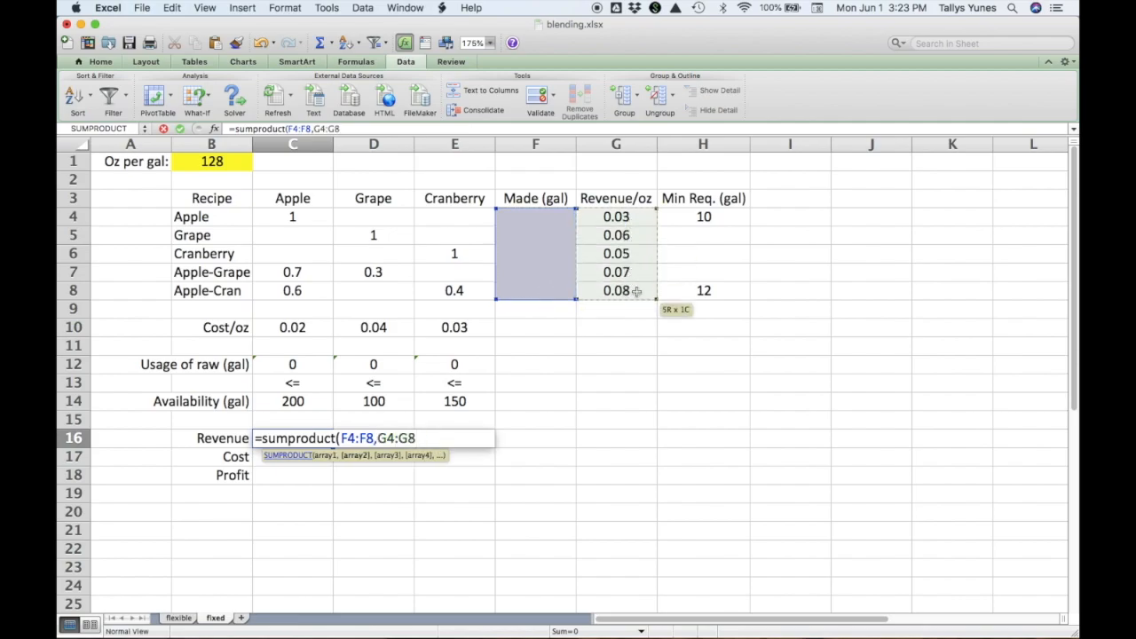
text())
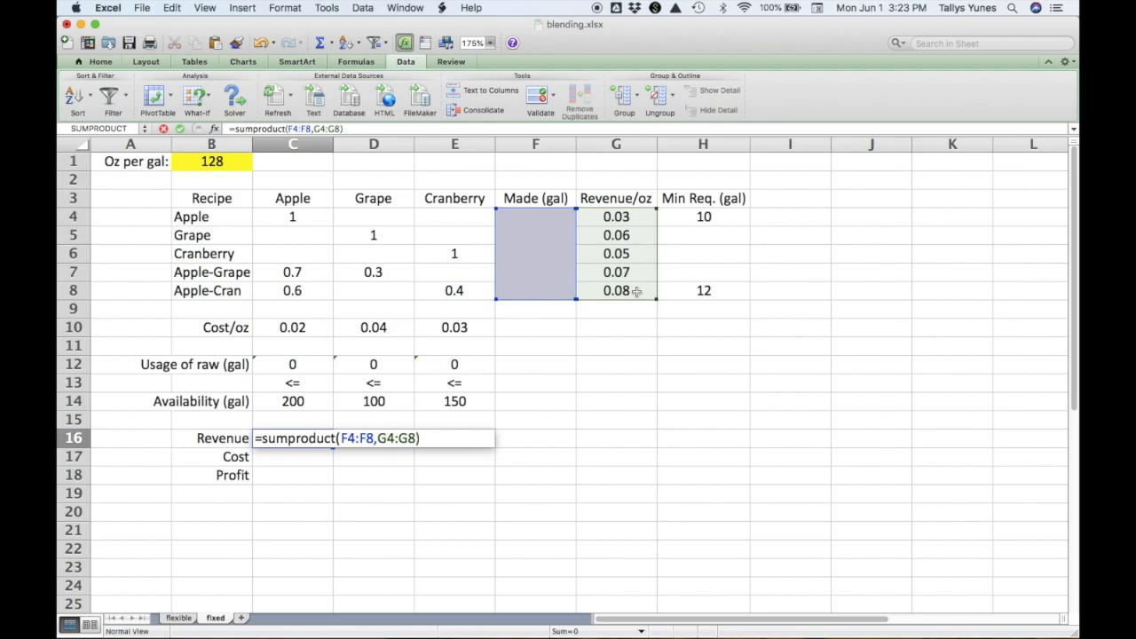
text(*)
click(243, 164)
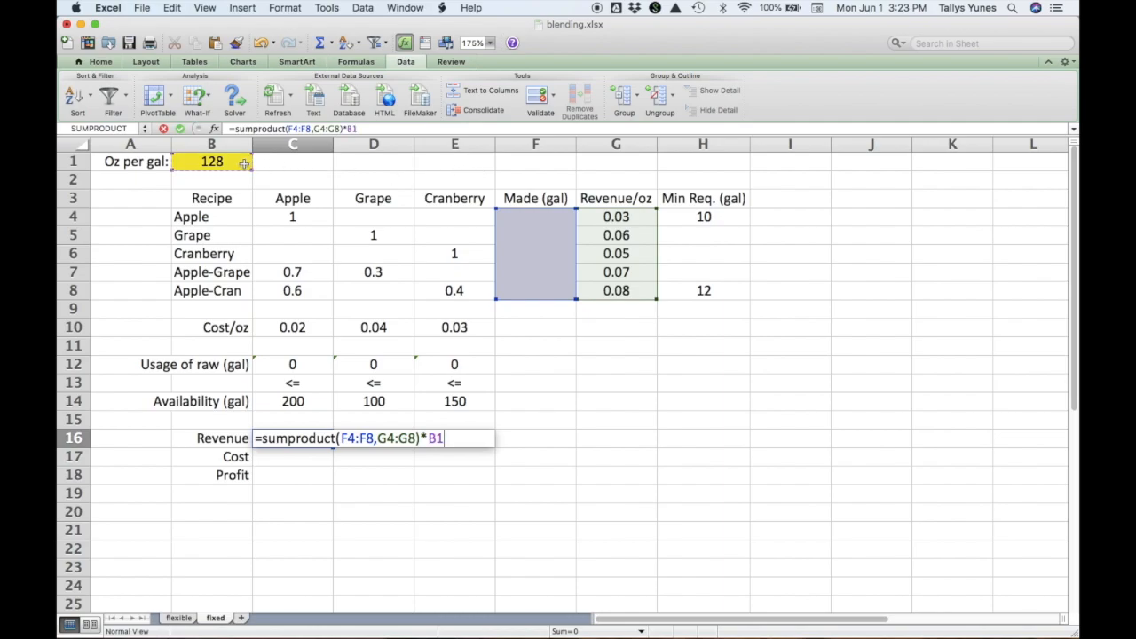
key(Return)
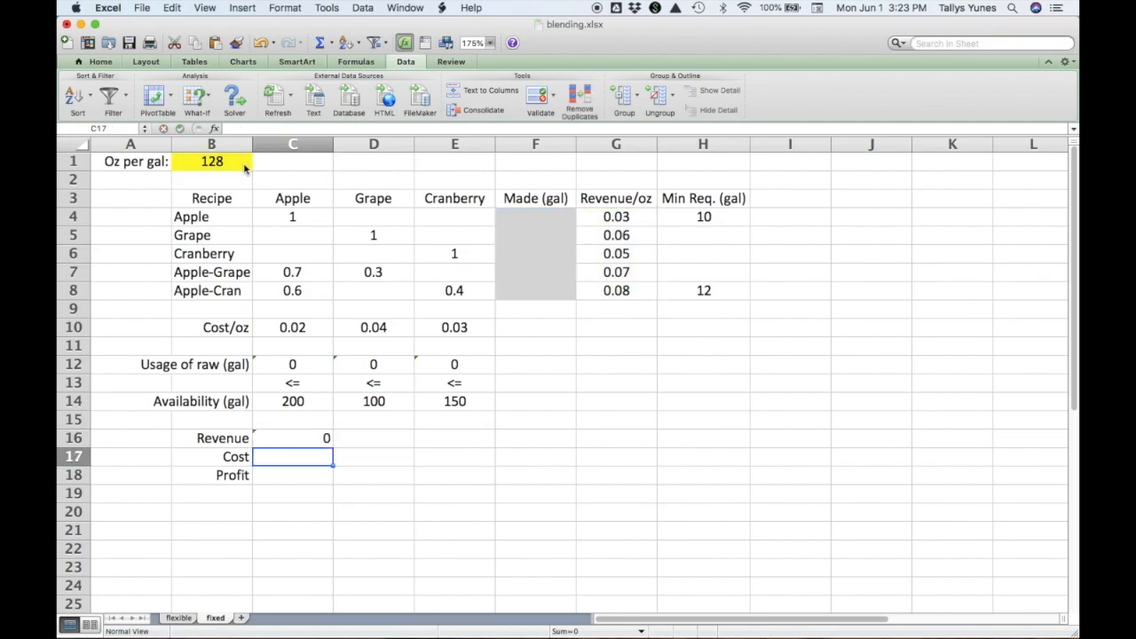
Enter the cost formula =sumproduct(C10:E10,C12:E12)*B1 in cell C17.
text(=)
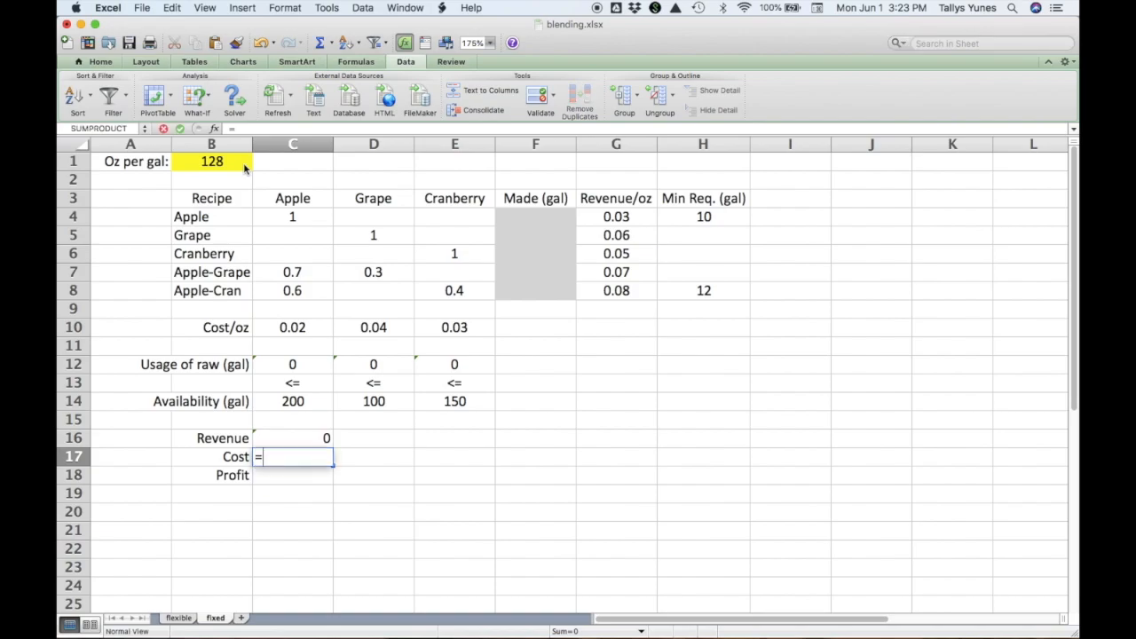
text(sump)
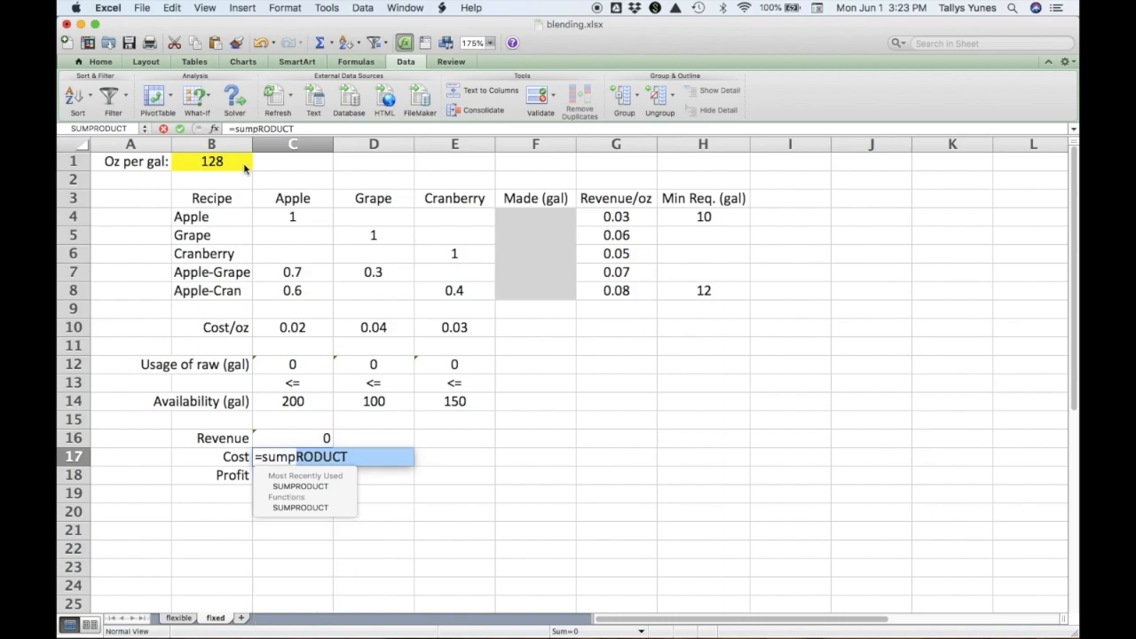
text(roduct()
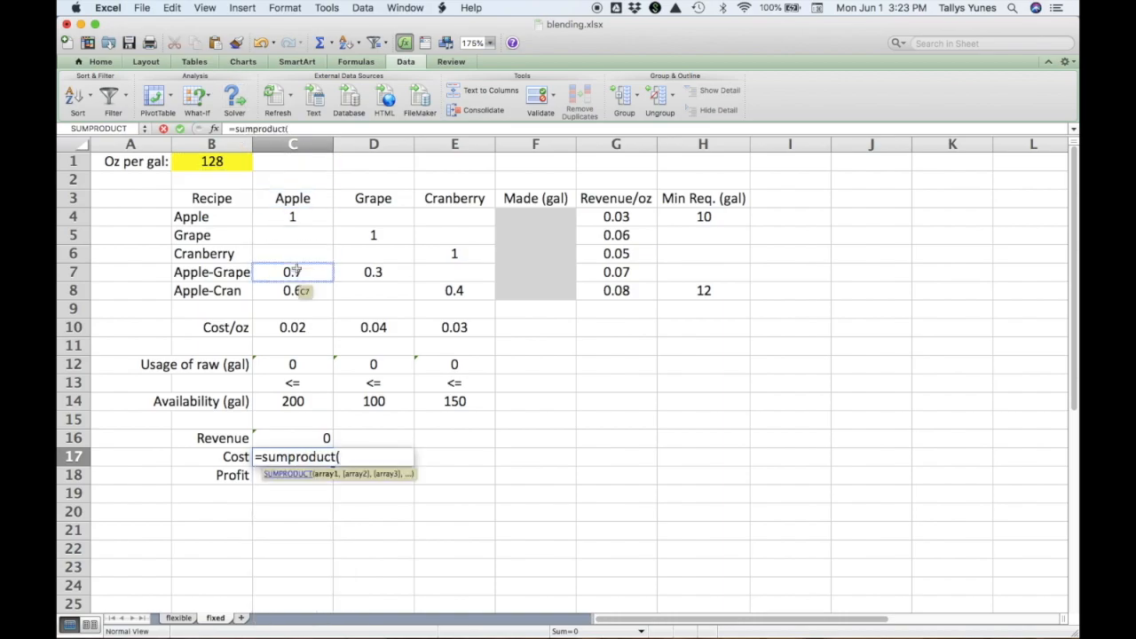
drag(304, 327, 444, 333)
text(,)
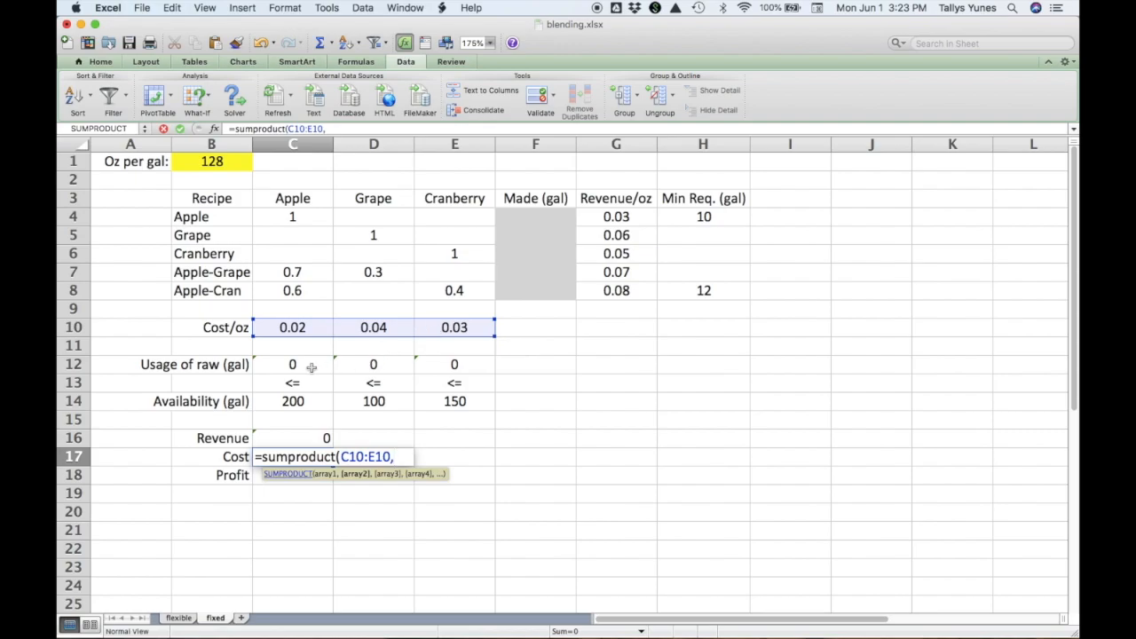
drag(312, 367, 444, 370)
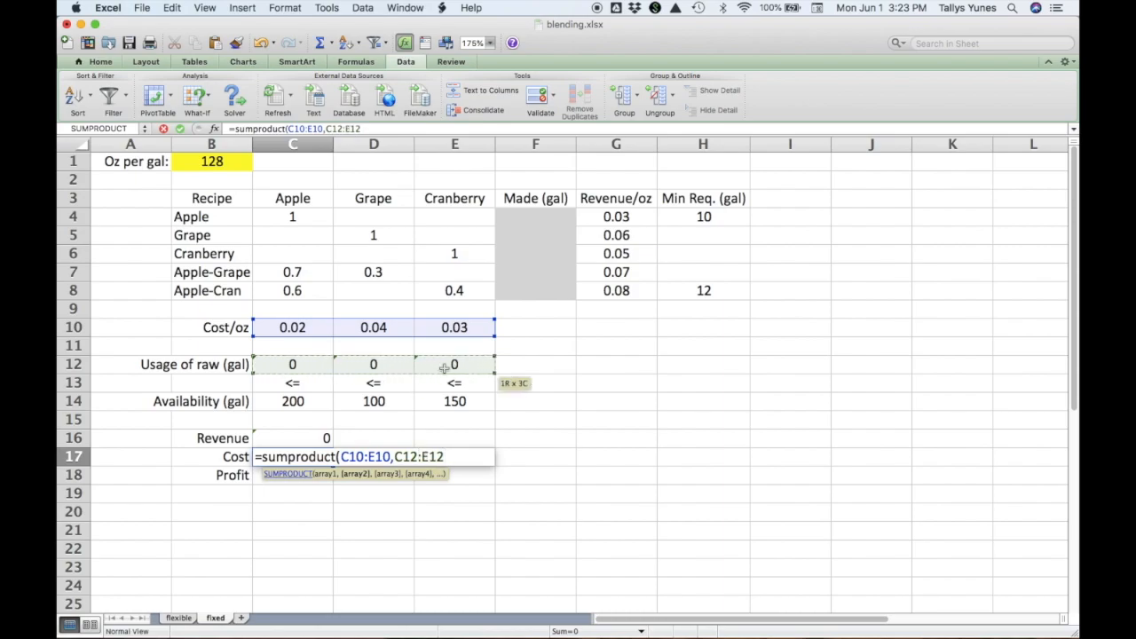
text())
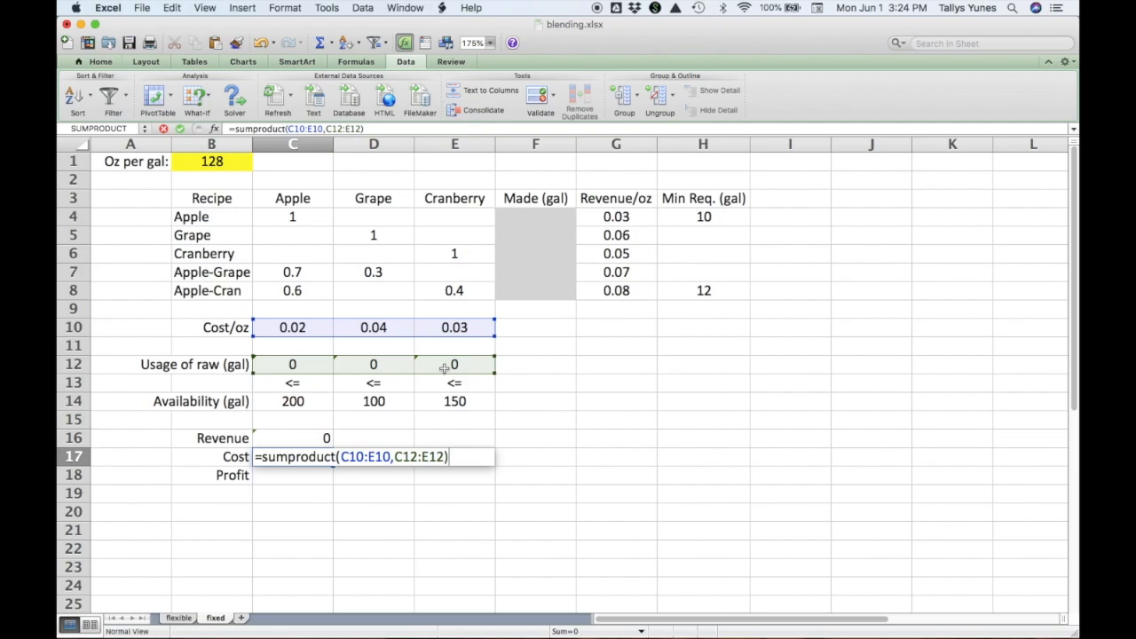
text(*)
click(239, 166)
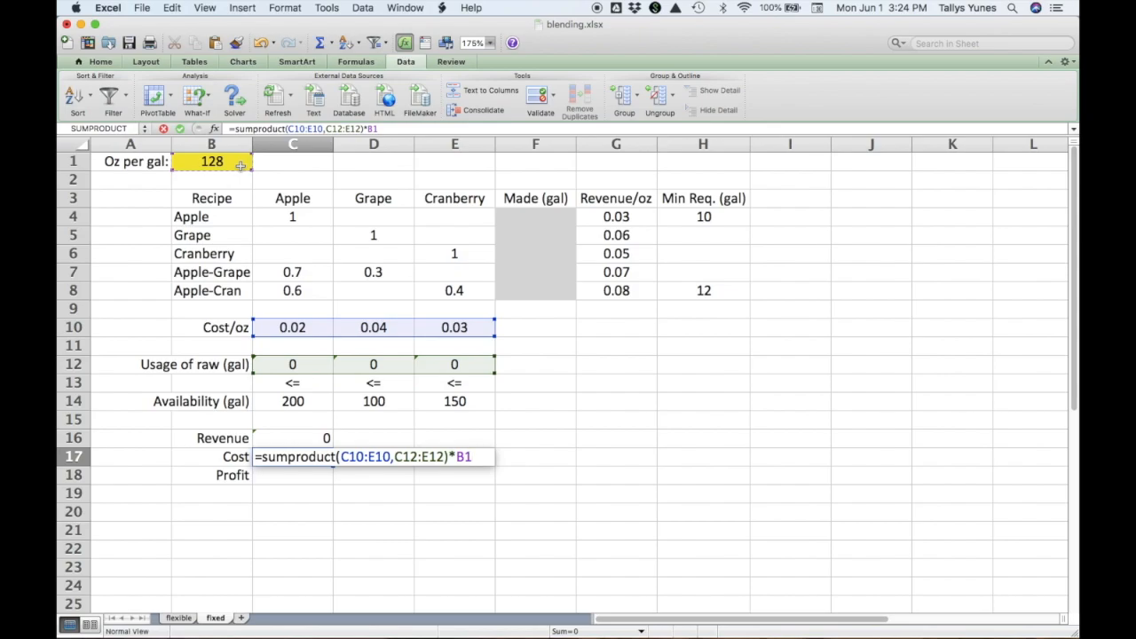
key(Return)
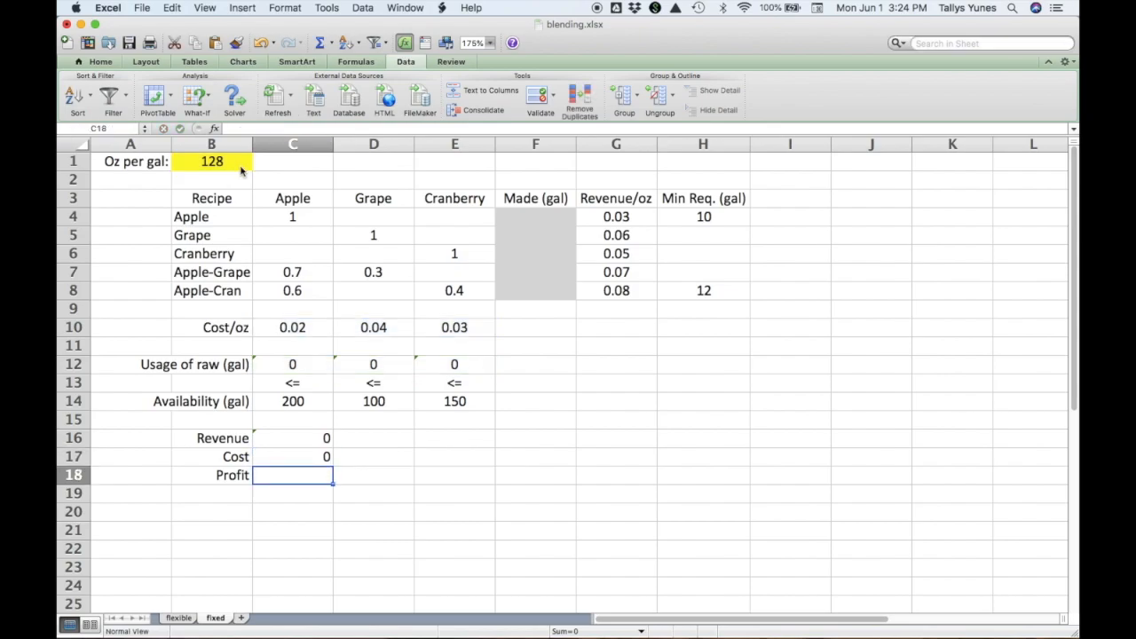
Calculate profit in cell C18 as revenue minus cost with the formula =C16-C17.
text(=)
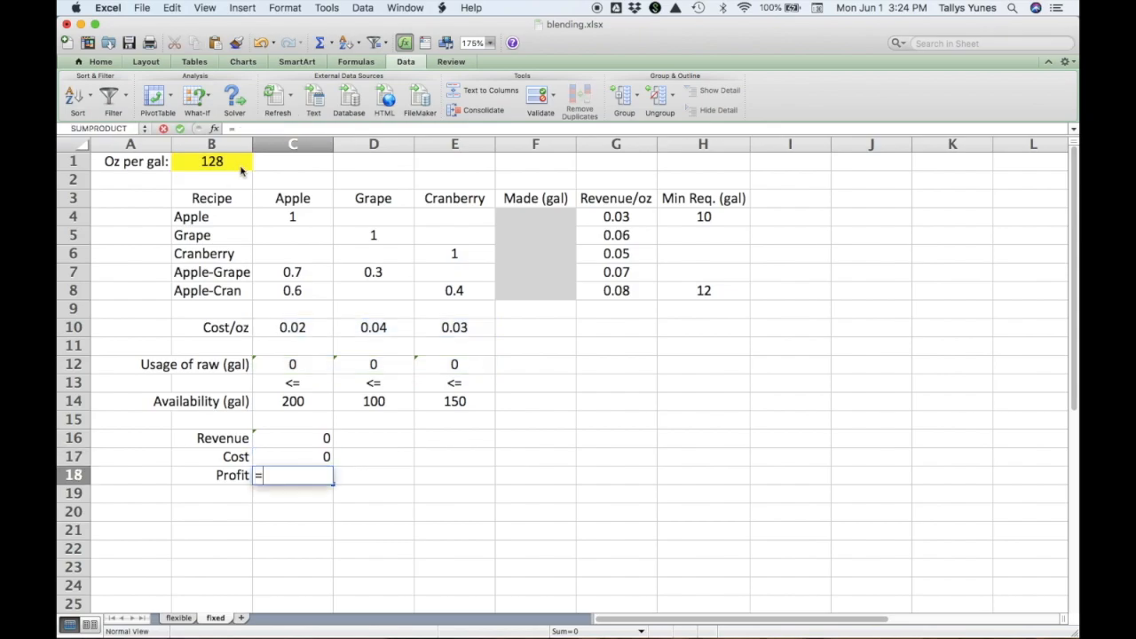
click(287, 435)
text(-)
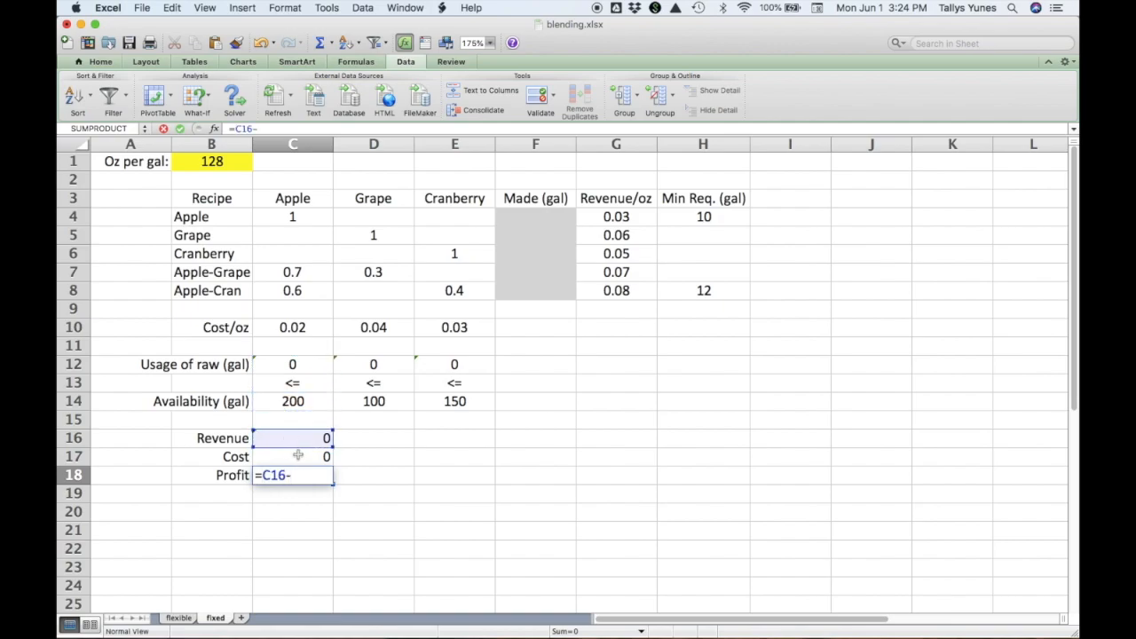
click(300, 458)
key(Return)
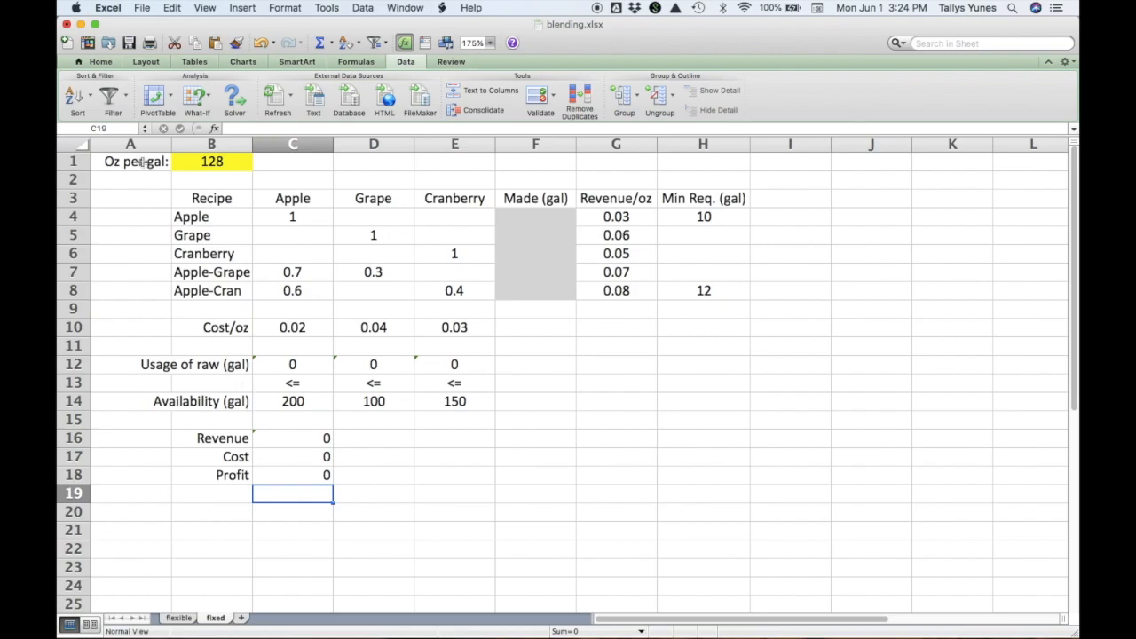
Set up Solver to maximize the profit in cell C18 by changing the gallons made in F4:F8.
click(233, 98)
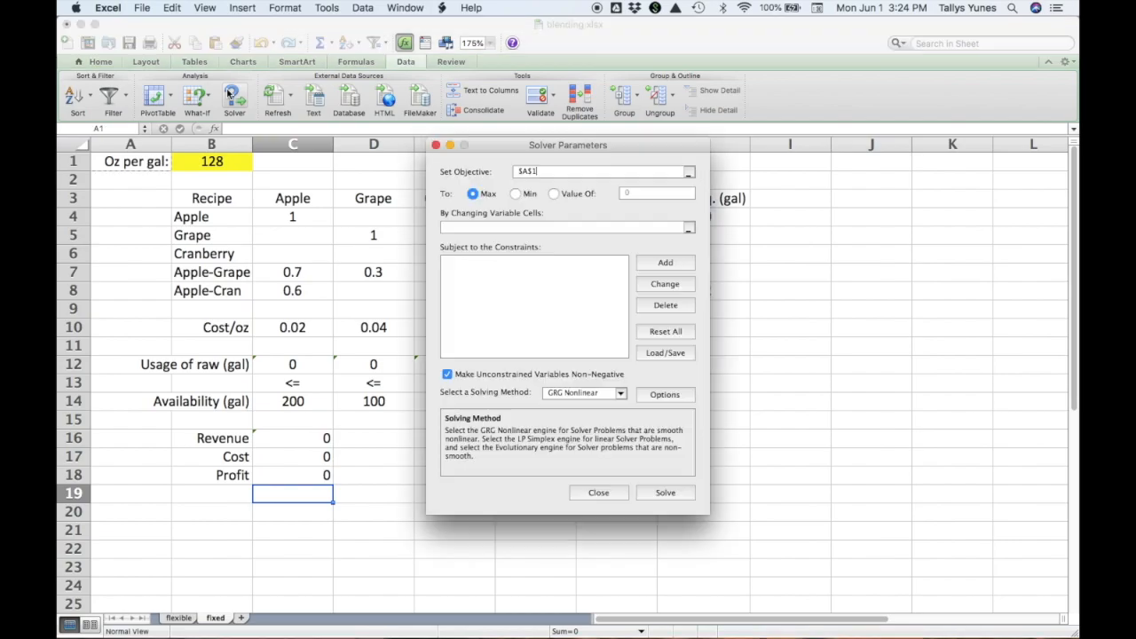
drag(503, 144, 818, 243)
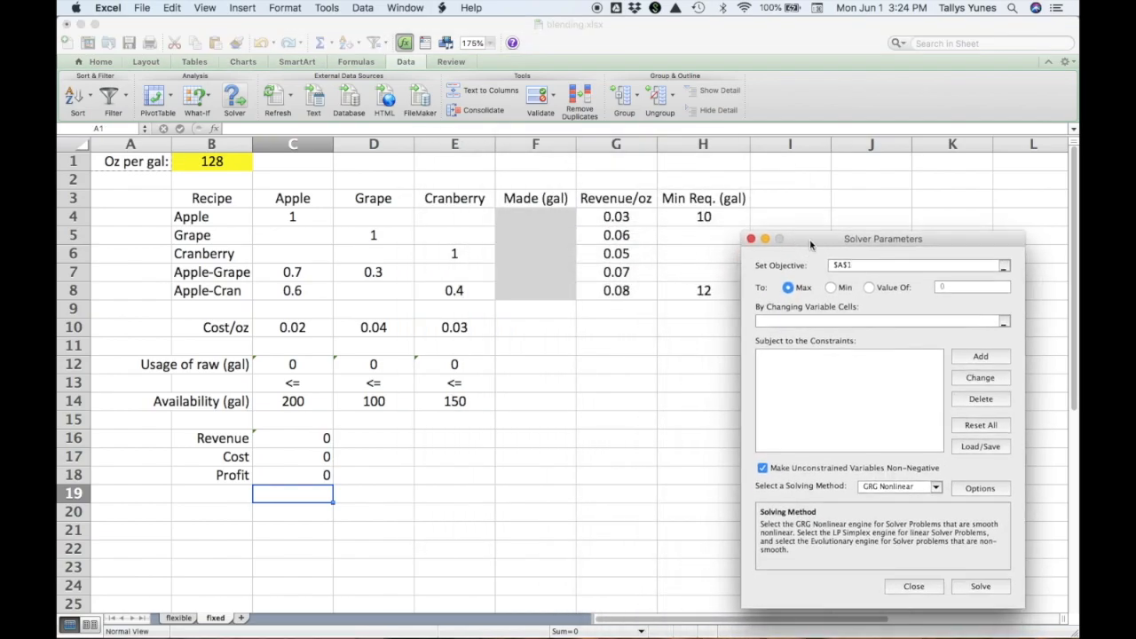
click(283, 476)
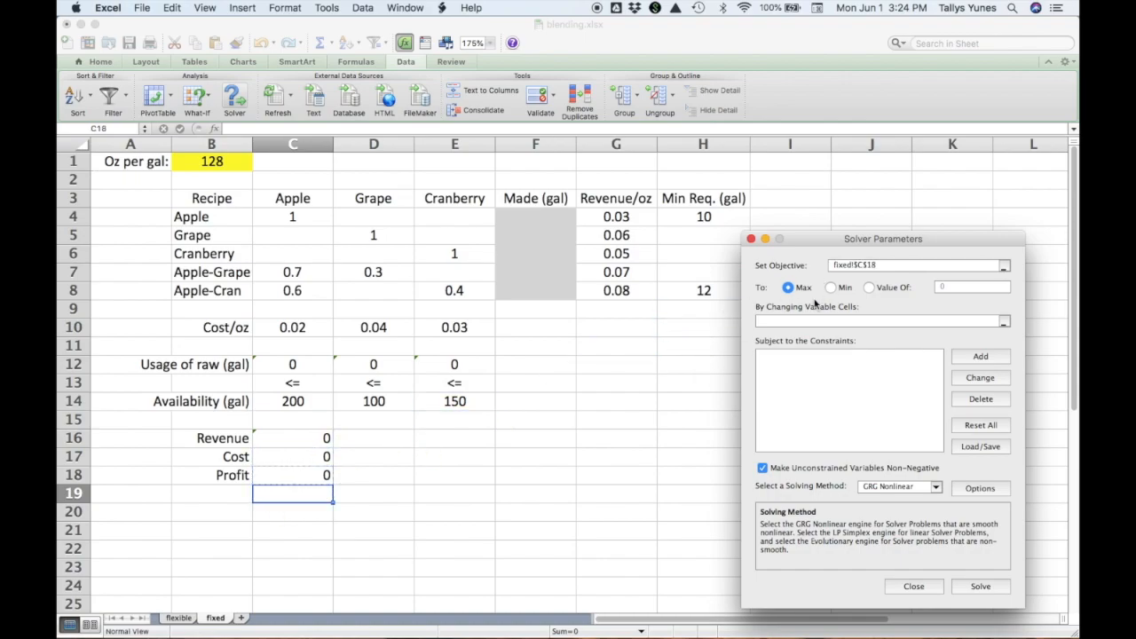
click(813, 320)
drag(536, 219, 539, 297)
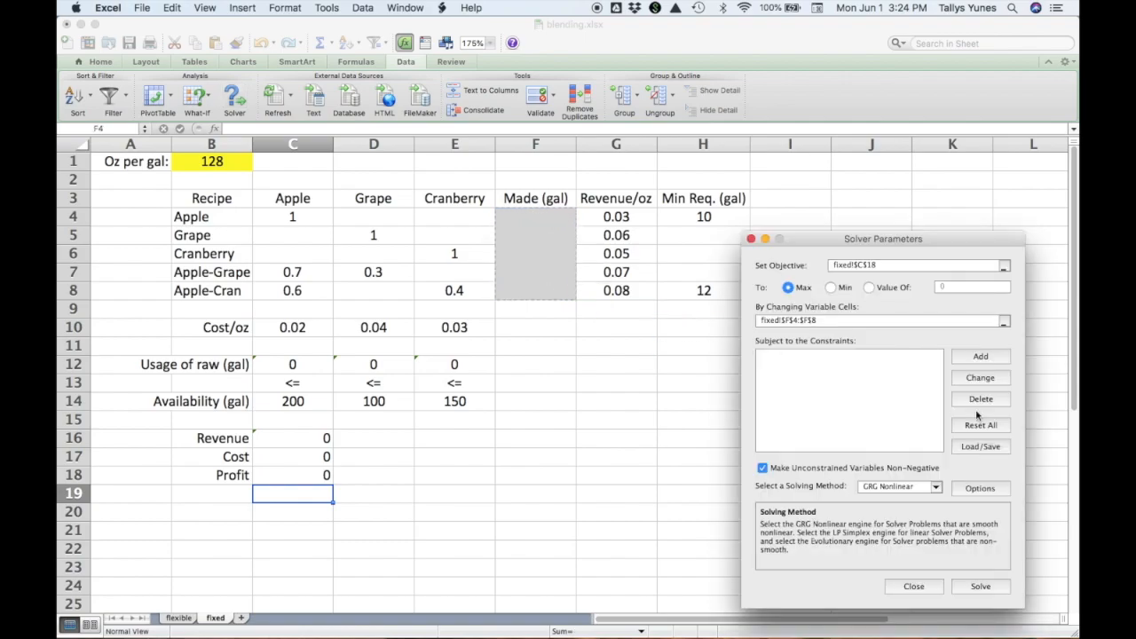
Add the Solver constraint C12:E12 <= C14:E14 for raw juice availability, consulting the formulation in sample-midterm-solution.pdf in Preview before returning to Excel.
click(990, 358)
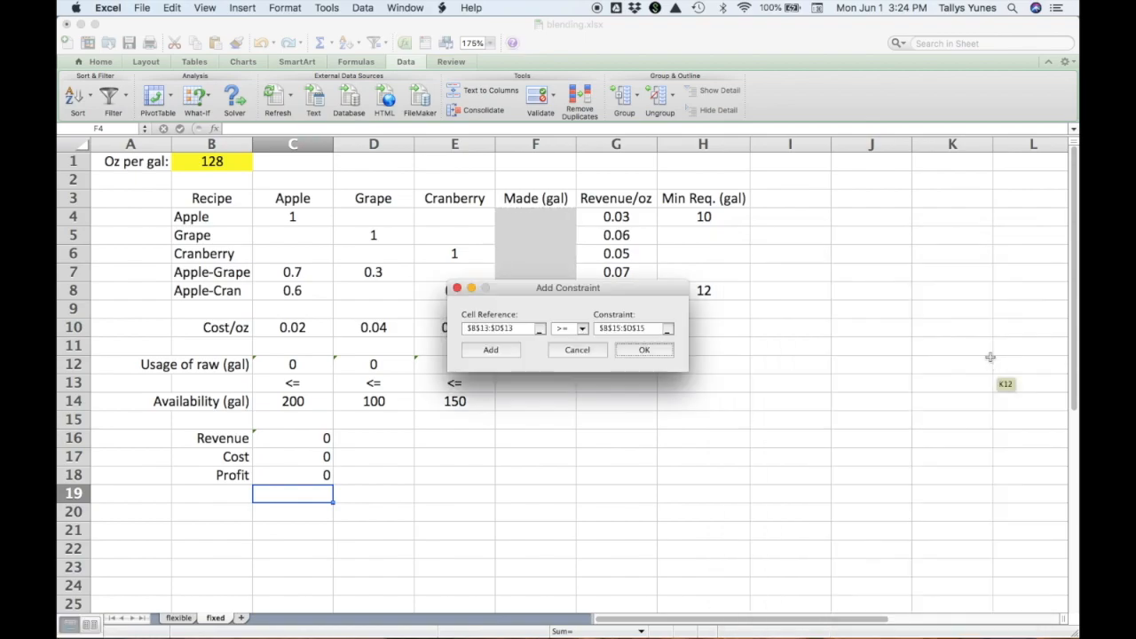
drag(619, 289, 699, 411)
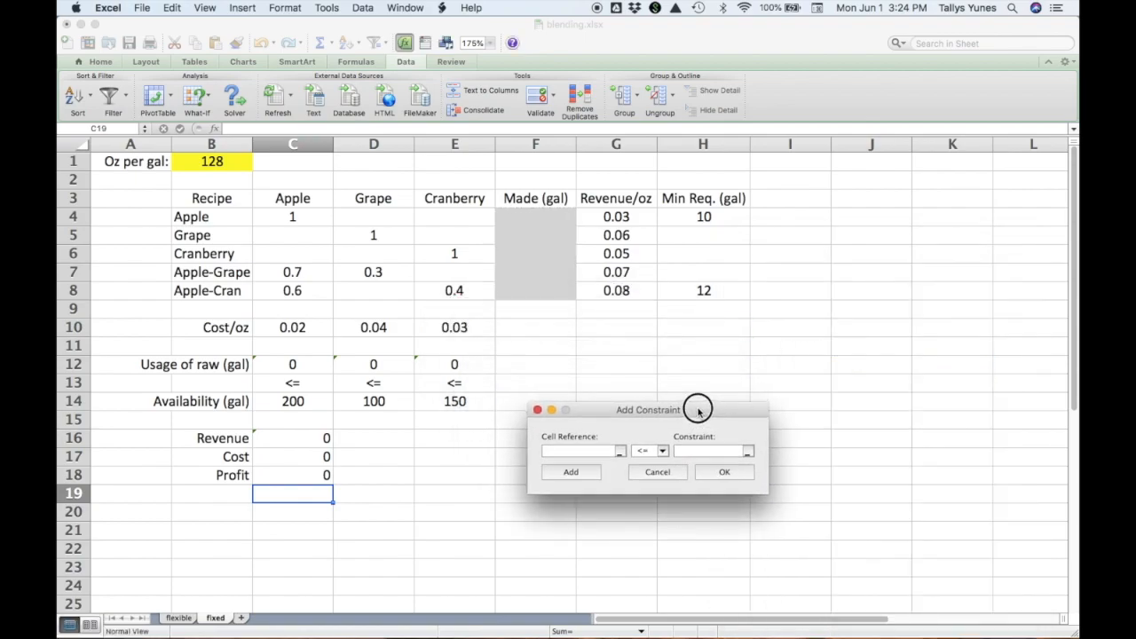
click(309, 367)
drag(309, 367, 449, 363)
click(681, 450)
click(321, 401)
drag(321, 402, 442, 404)
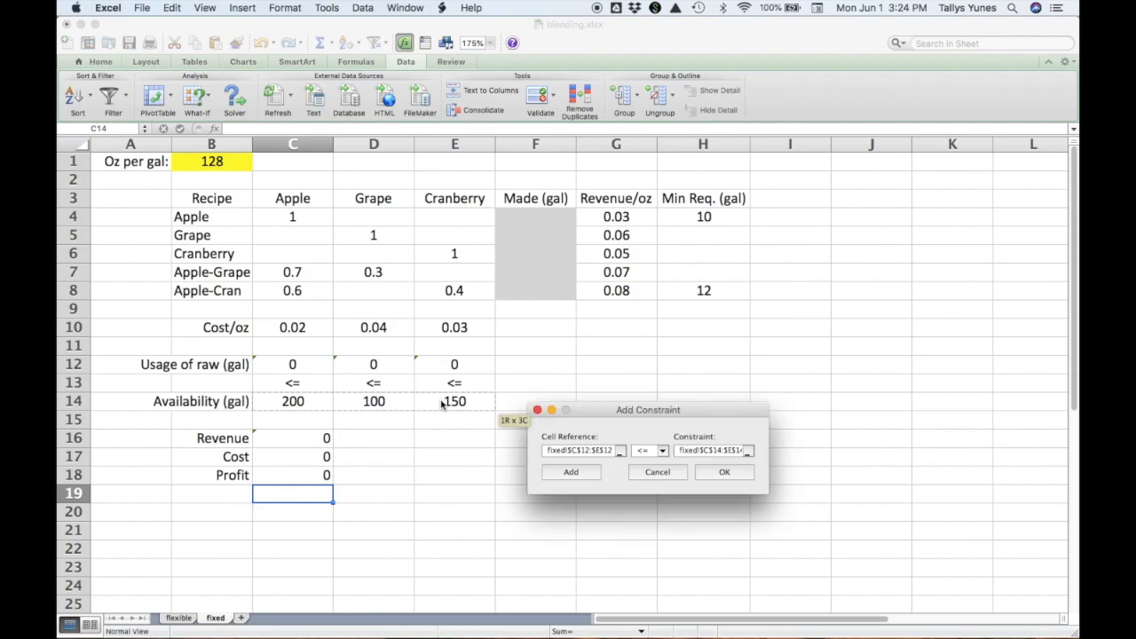
key(super+Tab)
key(super+Tab)
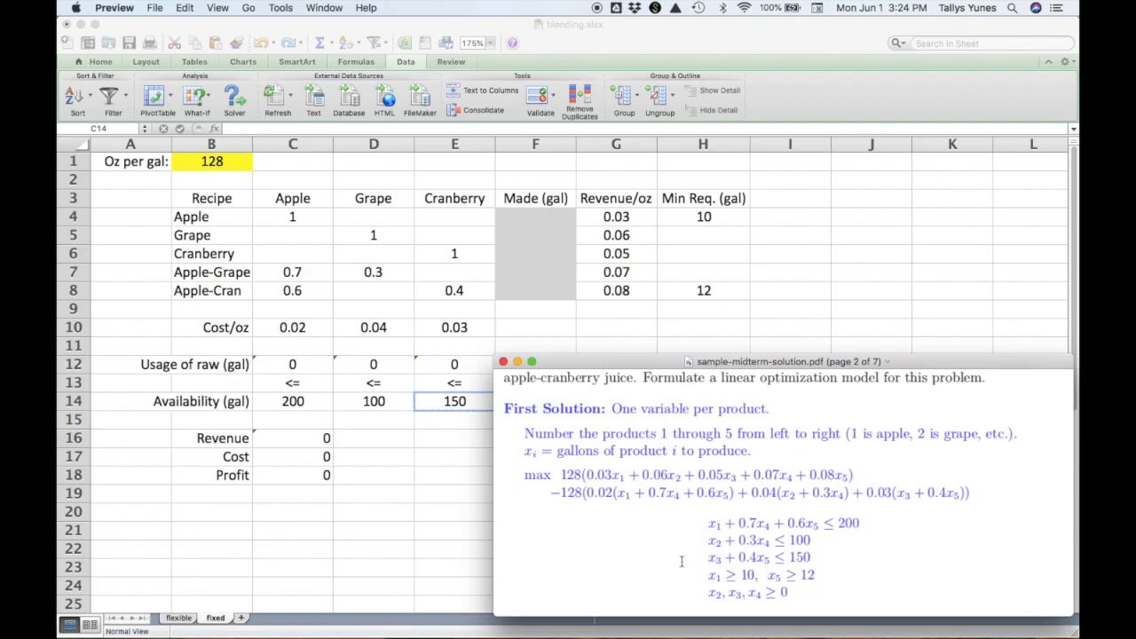
key(super+Tab)
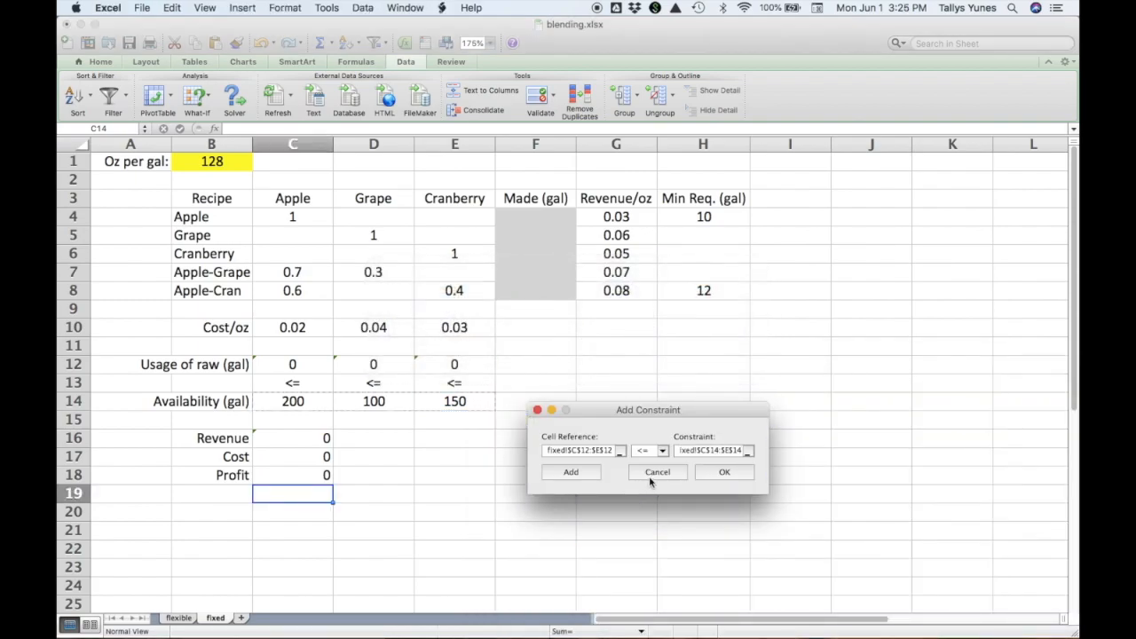
click(589, 475)
Add the minimum requirement constraint F4:F8 >= H4:H8 and finish entering constraints.
click(575, 257)
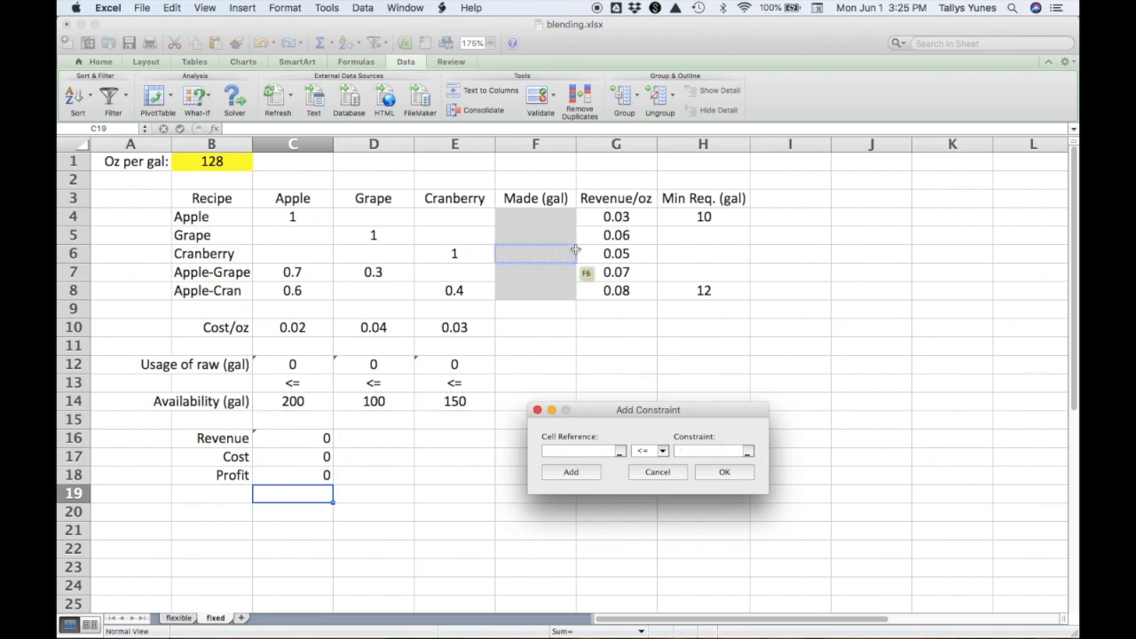
drag(565, 216, 565, 294)
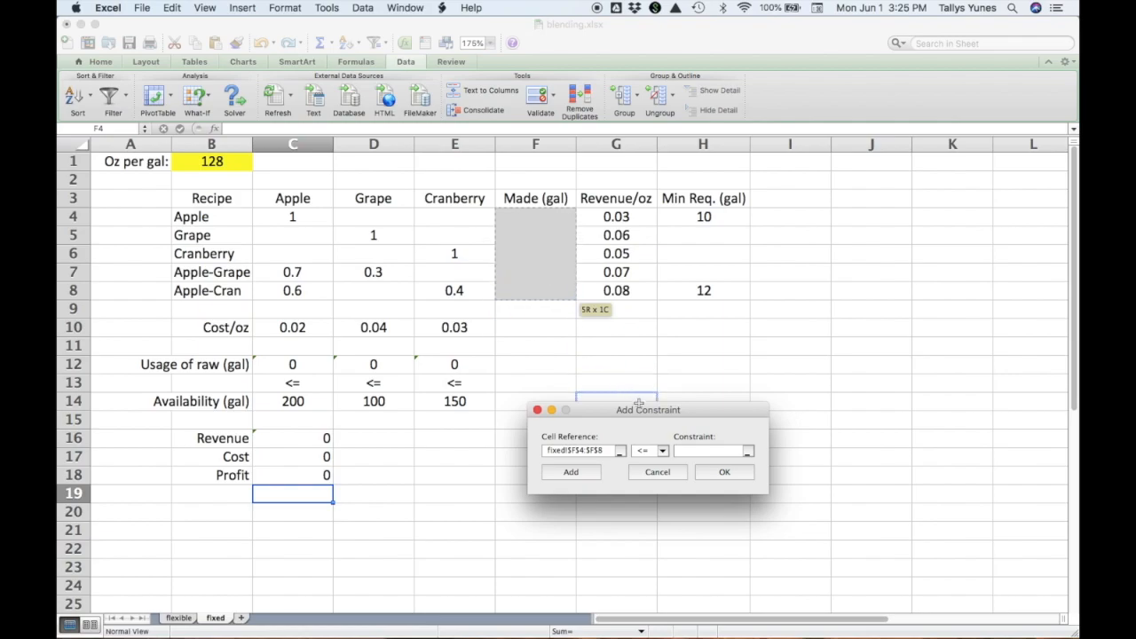
click(664, 451)
click(661, 484)
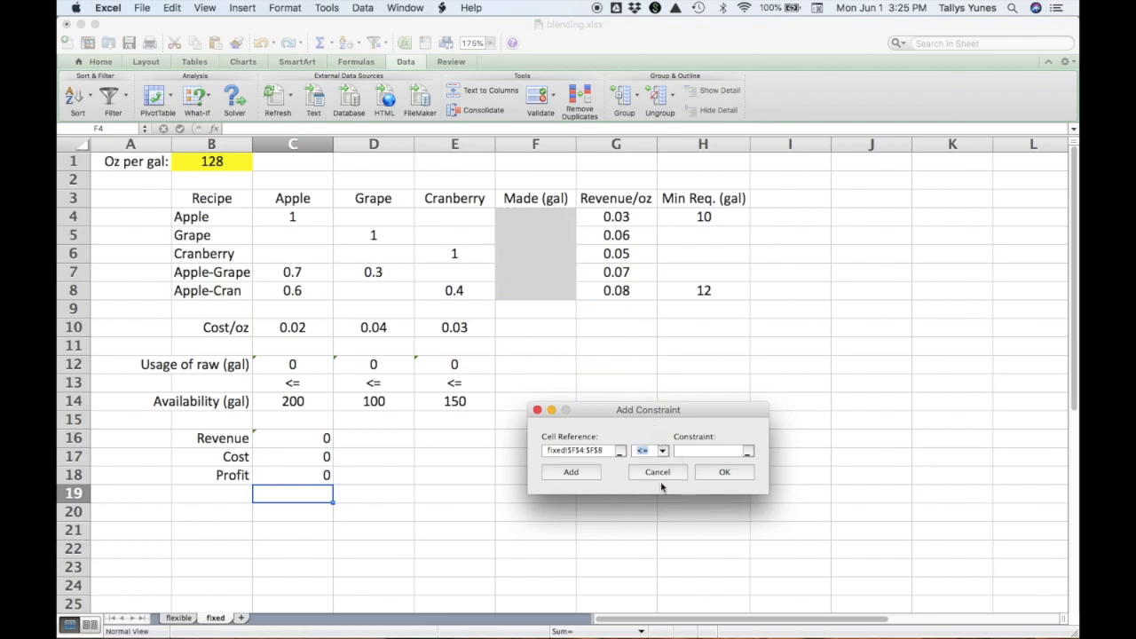
drag(728, 223, 728, 290)
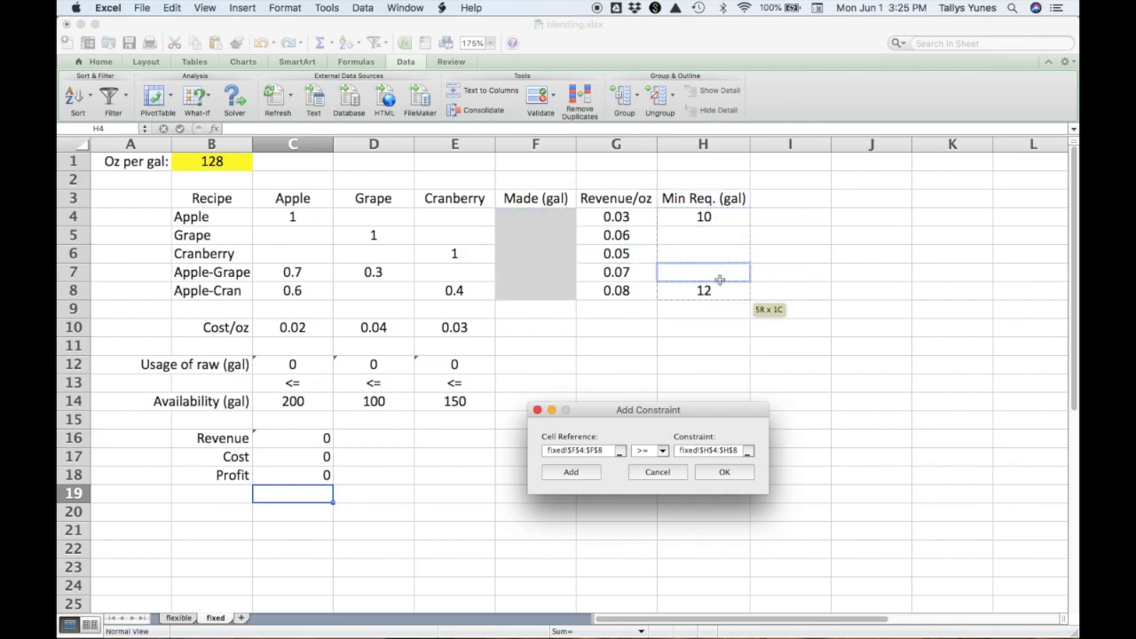
click(724, 472)
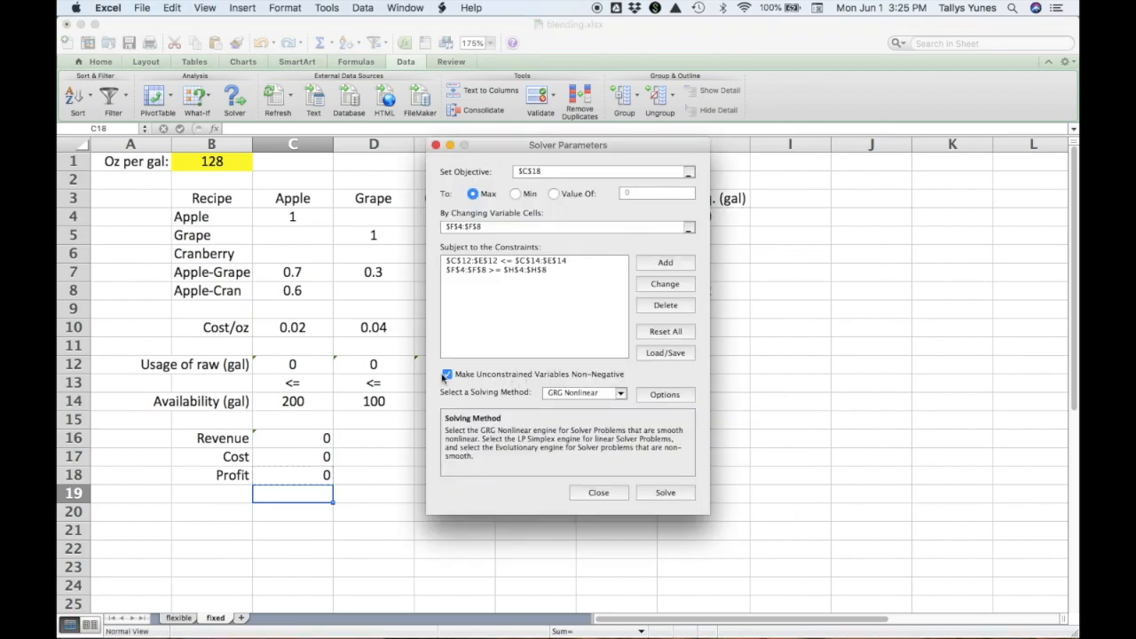
Choose Simplex LP as the solving method, solve the model and keep the Solver solution.
click(621, 396)
click(611, 415)
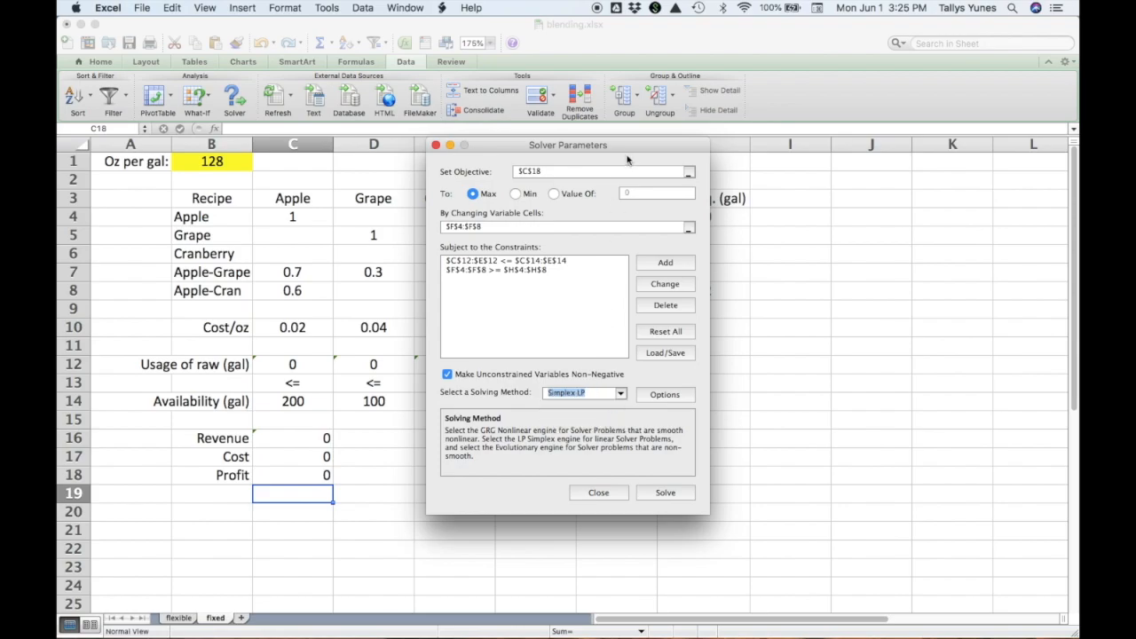
drag(628, 147, 831, 211)
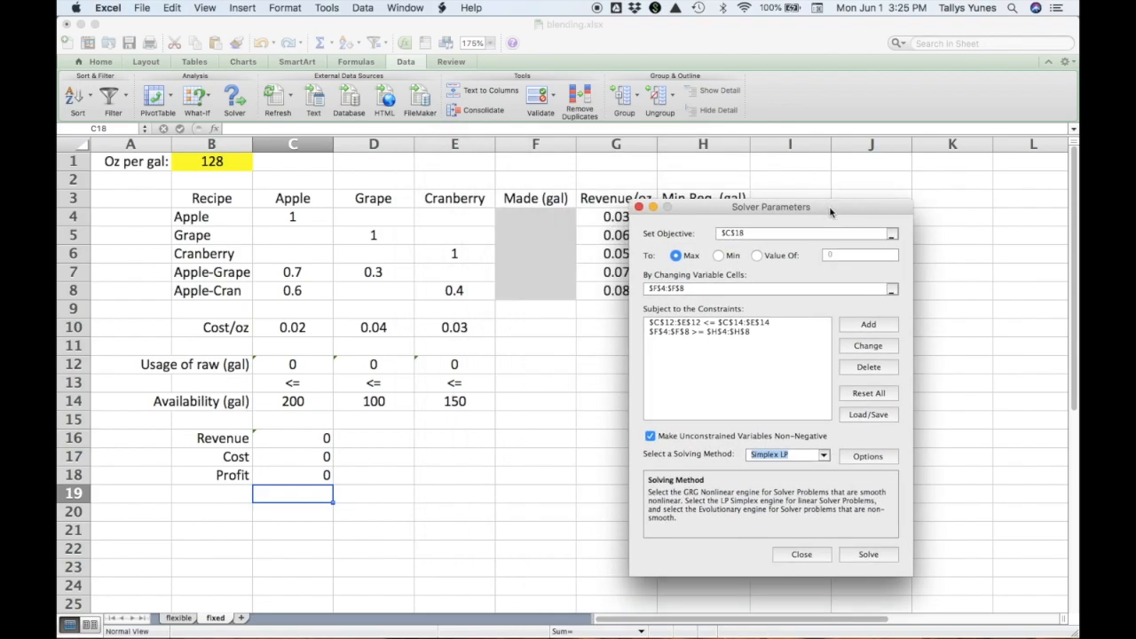
click(868, 557)
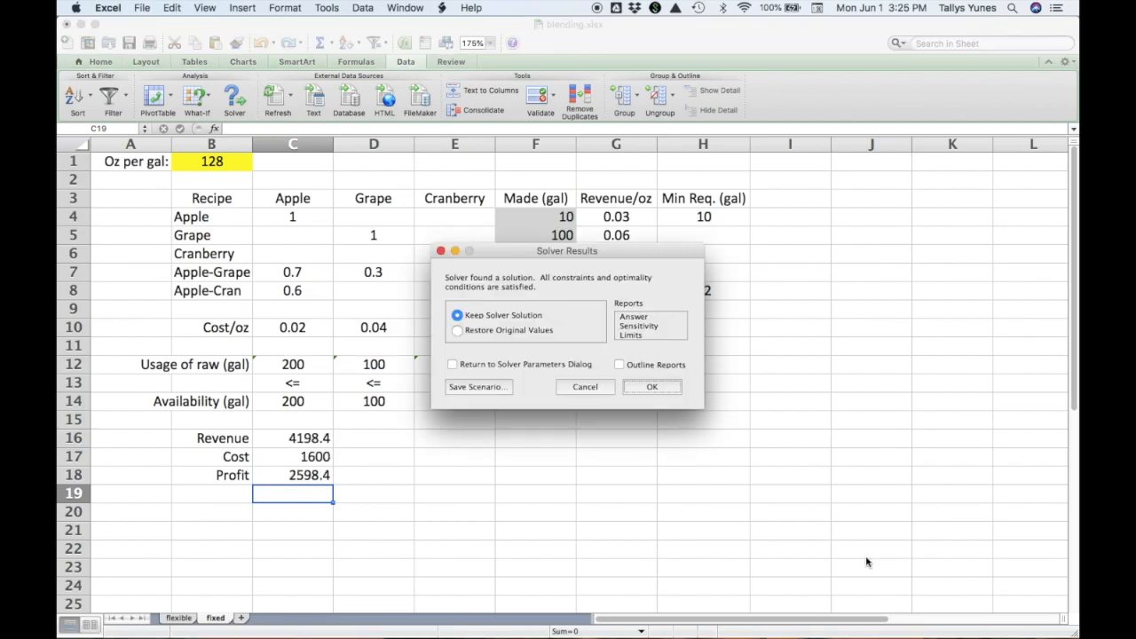
click(673, 387)
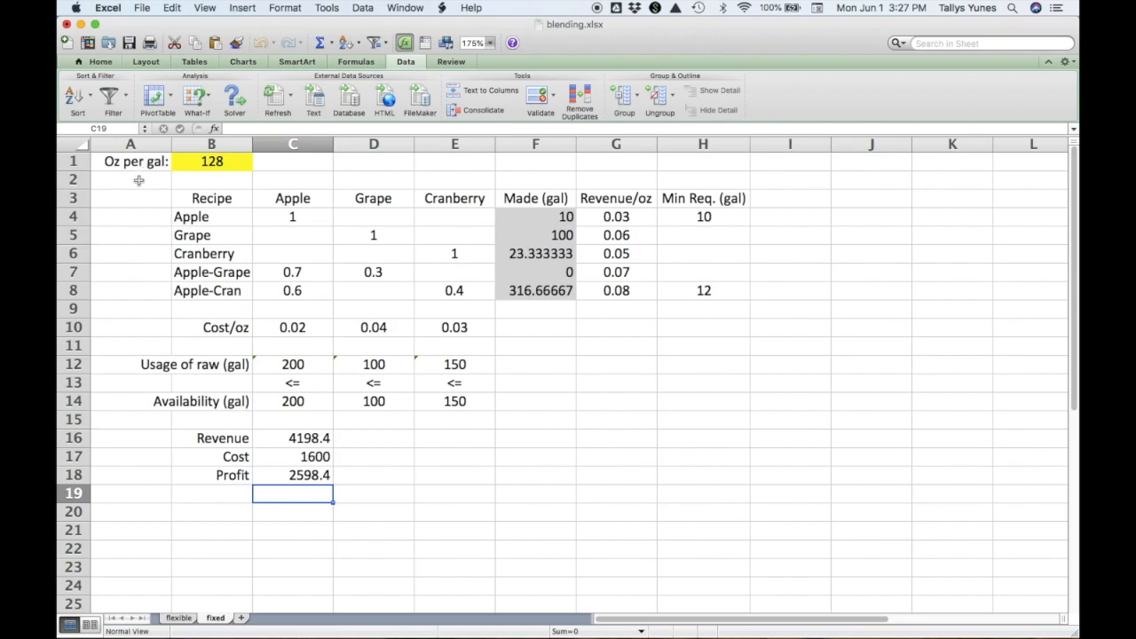
click(138, 182)
click(137, 165)
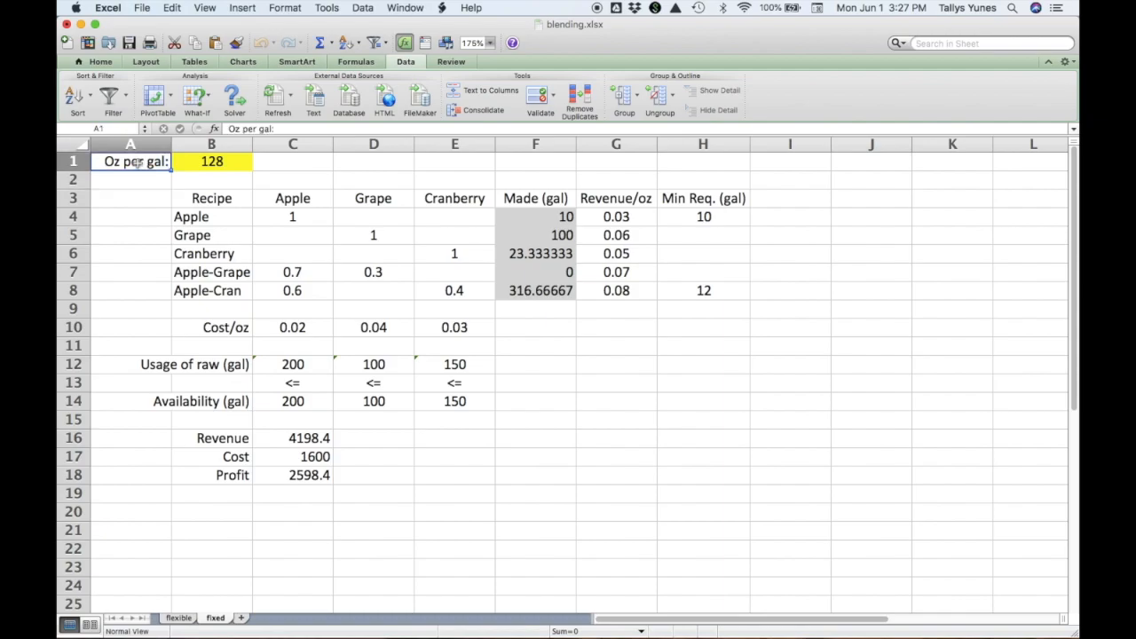